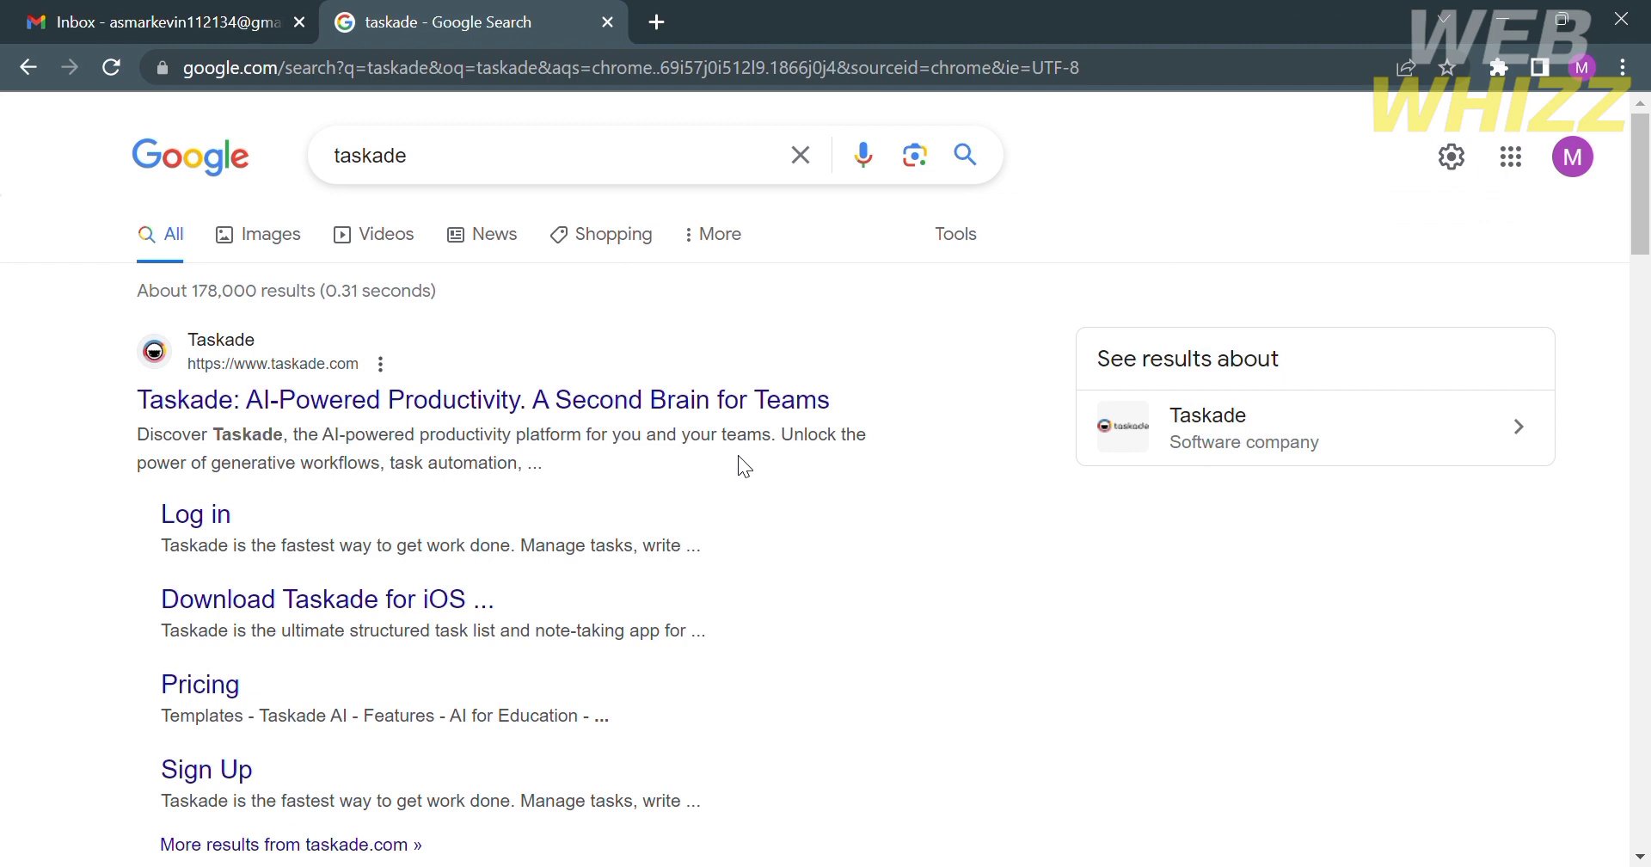
- Open the official Taskade site and browse its homepage, including device downloads and AI Productivity
left_click(176, 397)
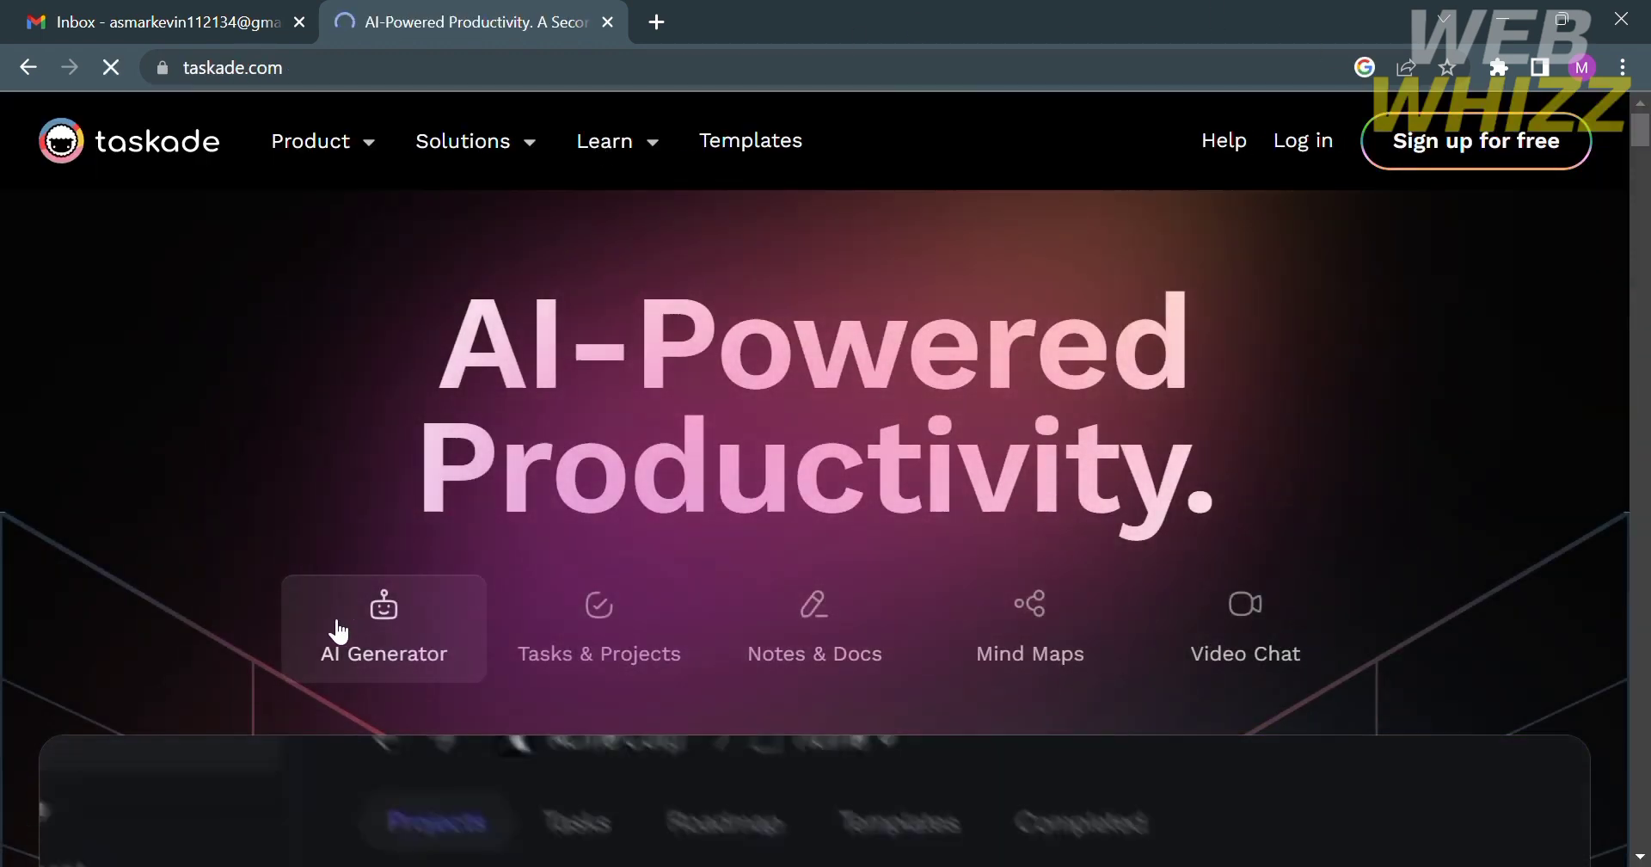
scroll(955, 427, "down", 3)
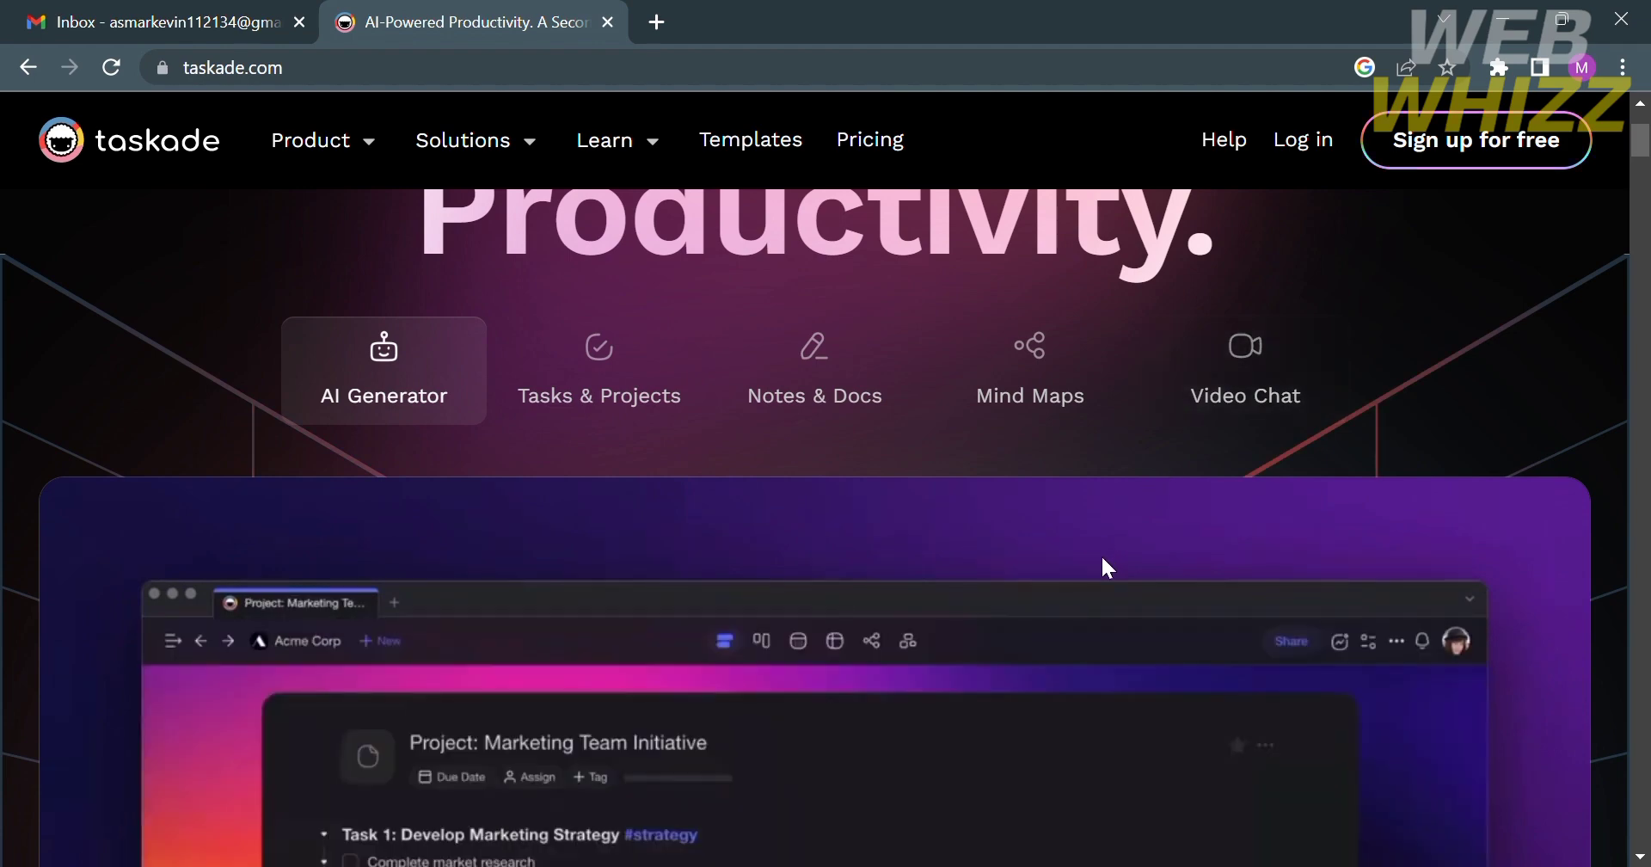
scroll(1104, 560, "down", 3)
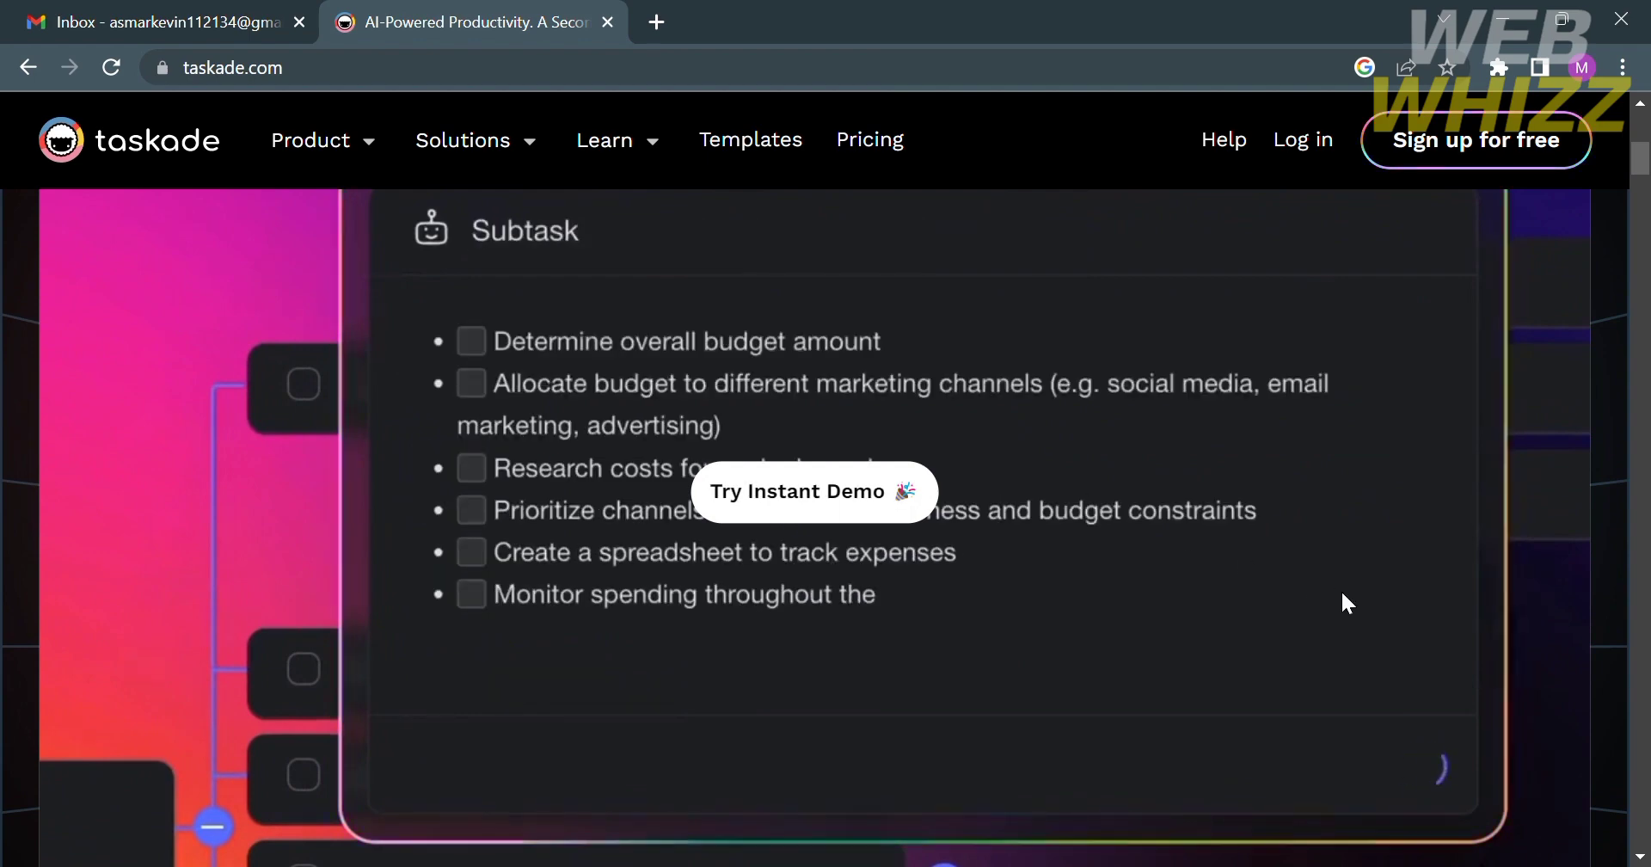
scroll(1343, 595, "down", 10)
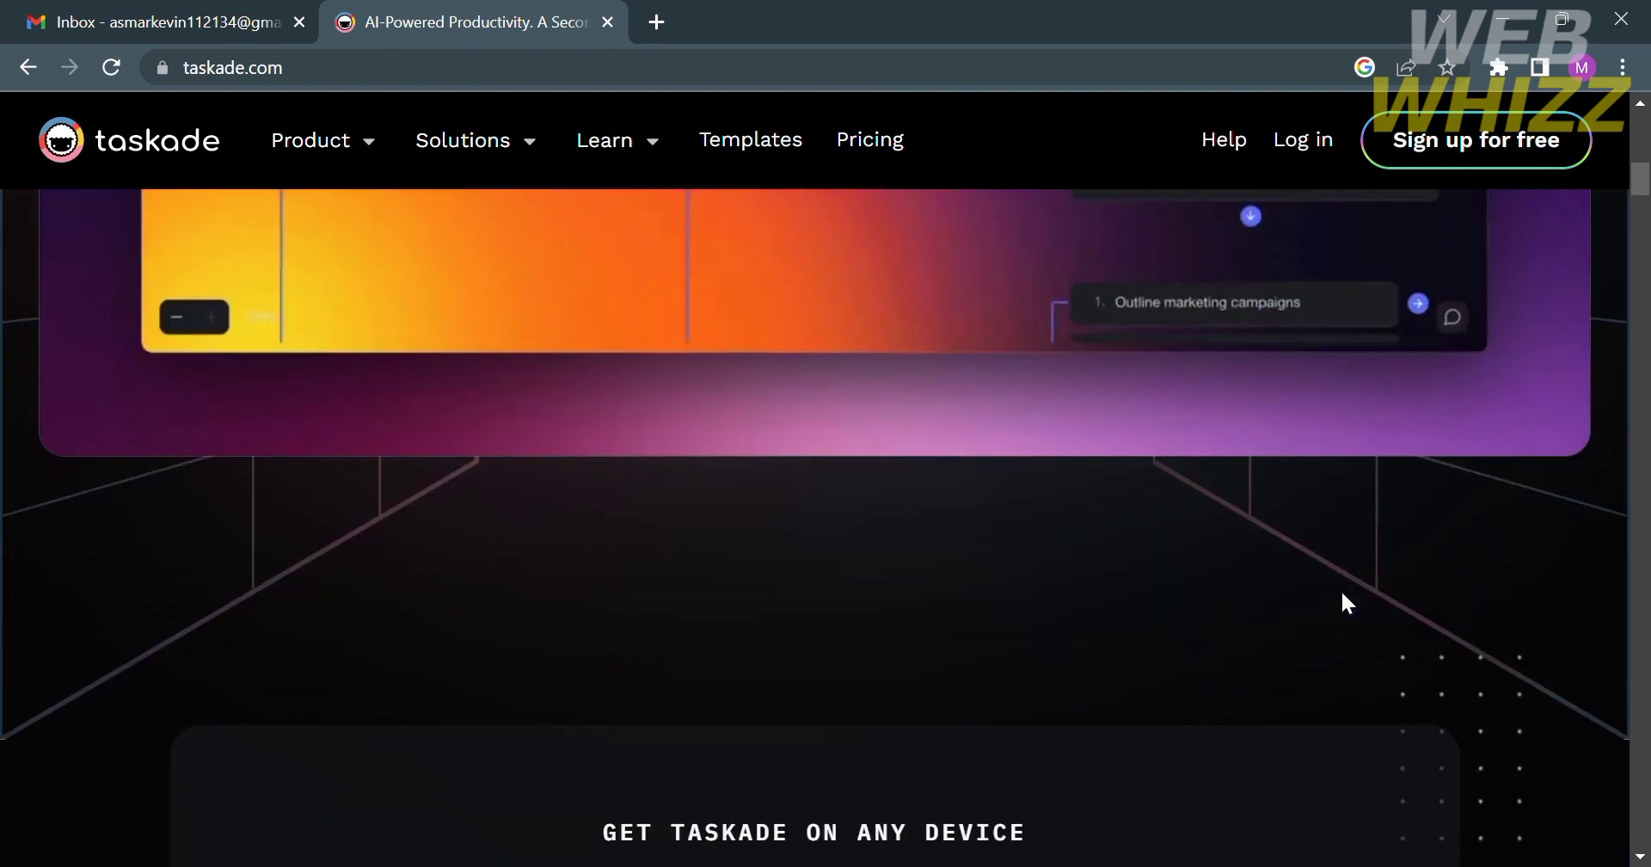
scroll(1349, 602, "down", 2)
scroll(1342, 601, "up", 2)
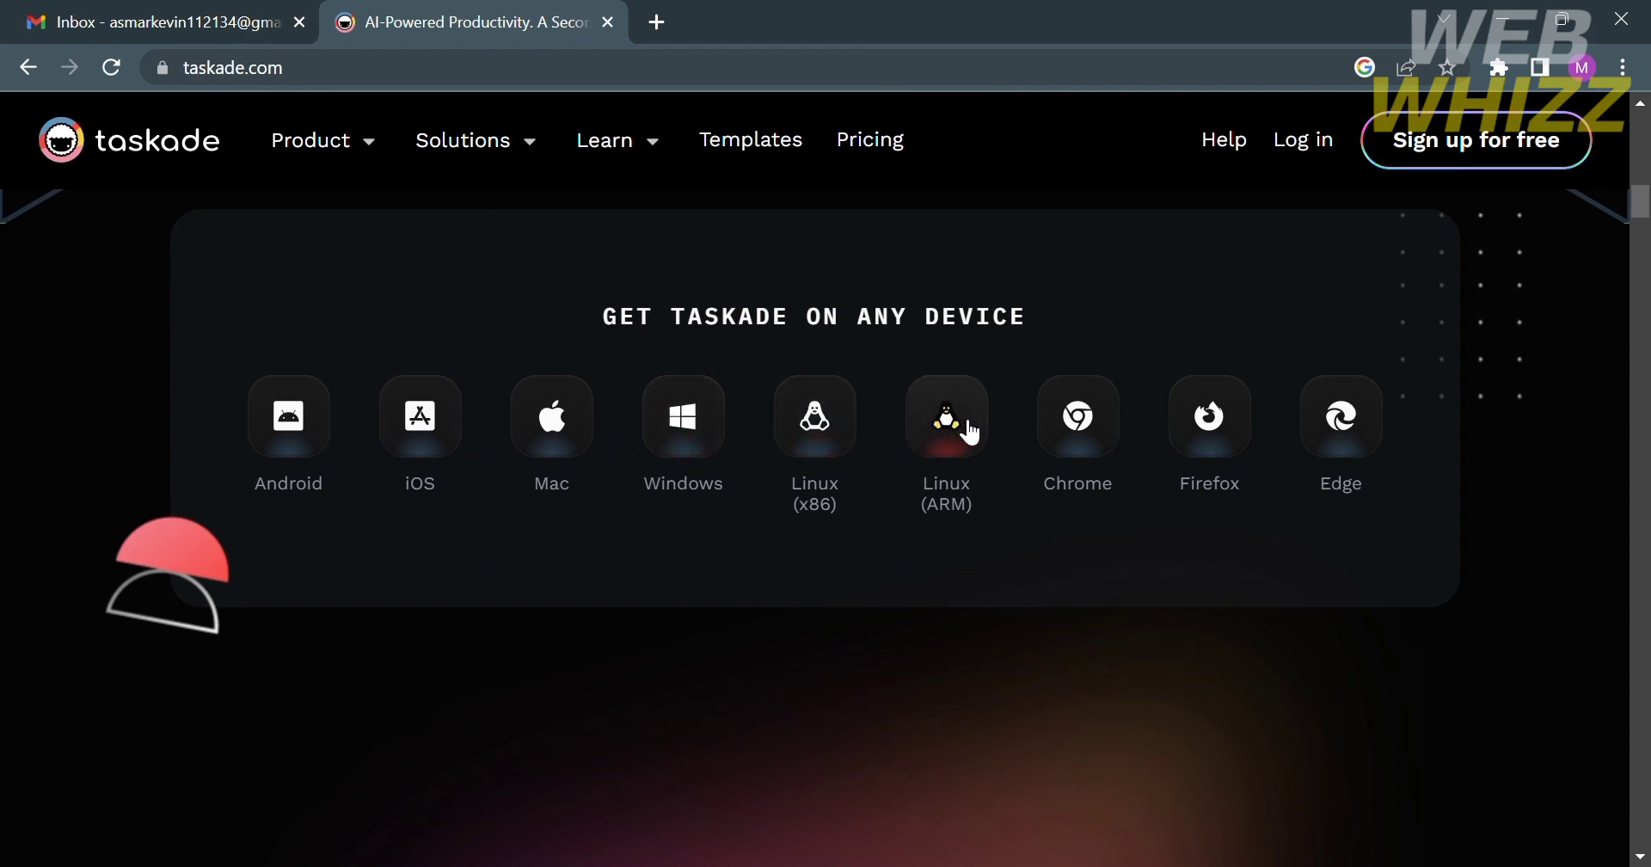
scroll(1032, 707, "down", 5)
scroll(1031, 707, "down", 10)
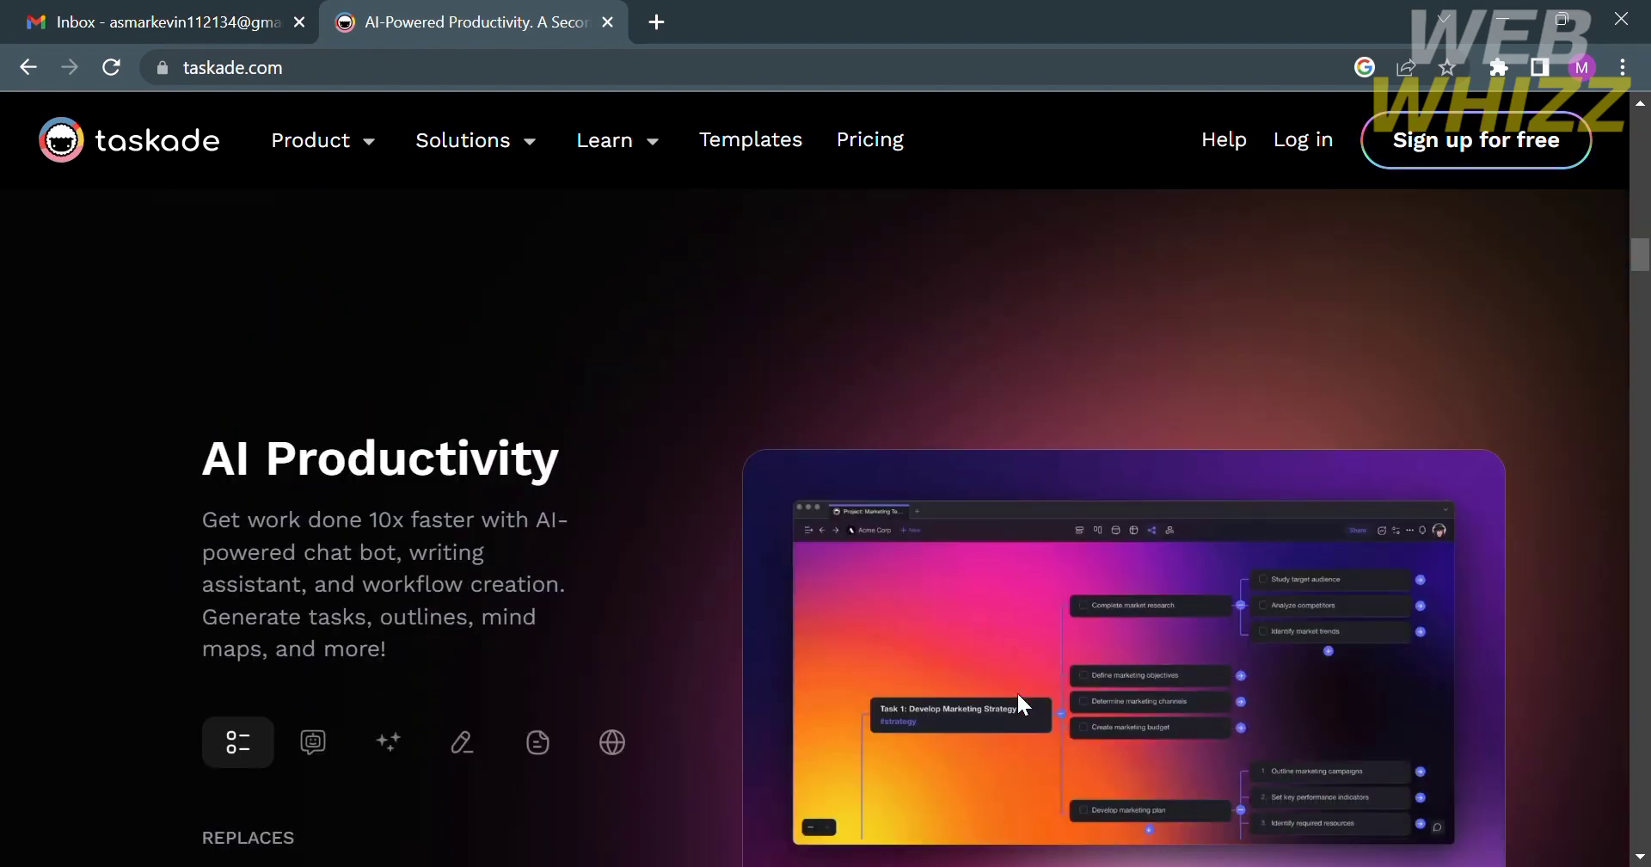
scroll(1020, 697, "up", 3)
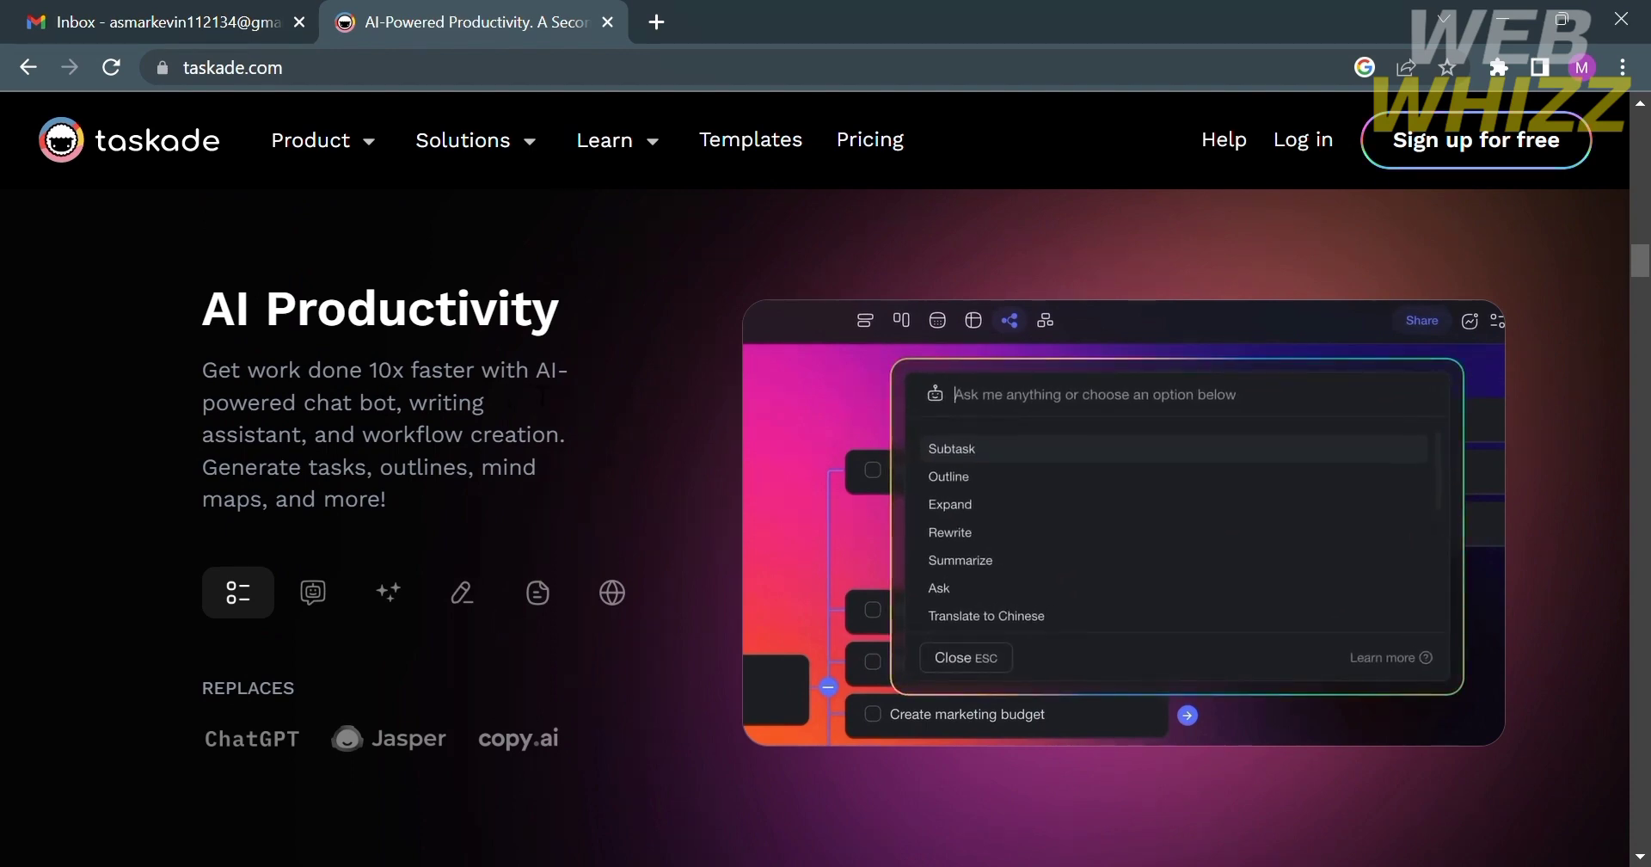
scroll(644, 707, "down", 20)
scroll(649, 716, "up", 6)
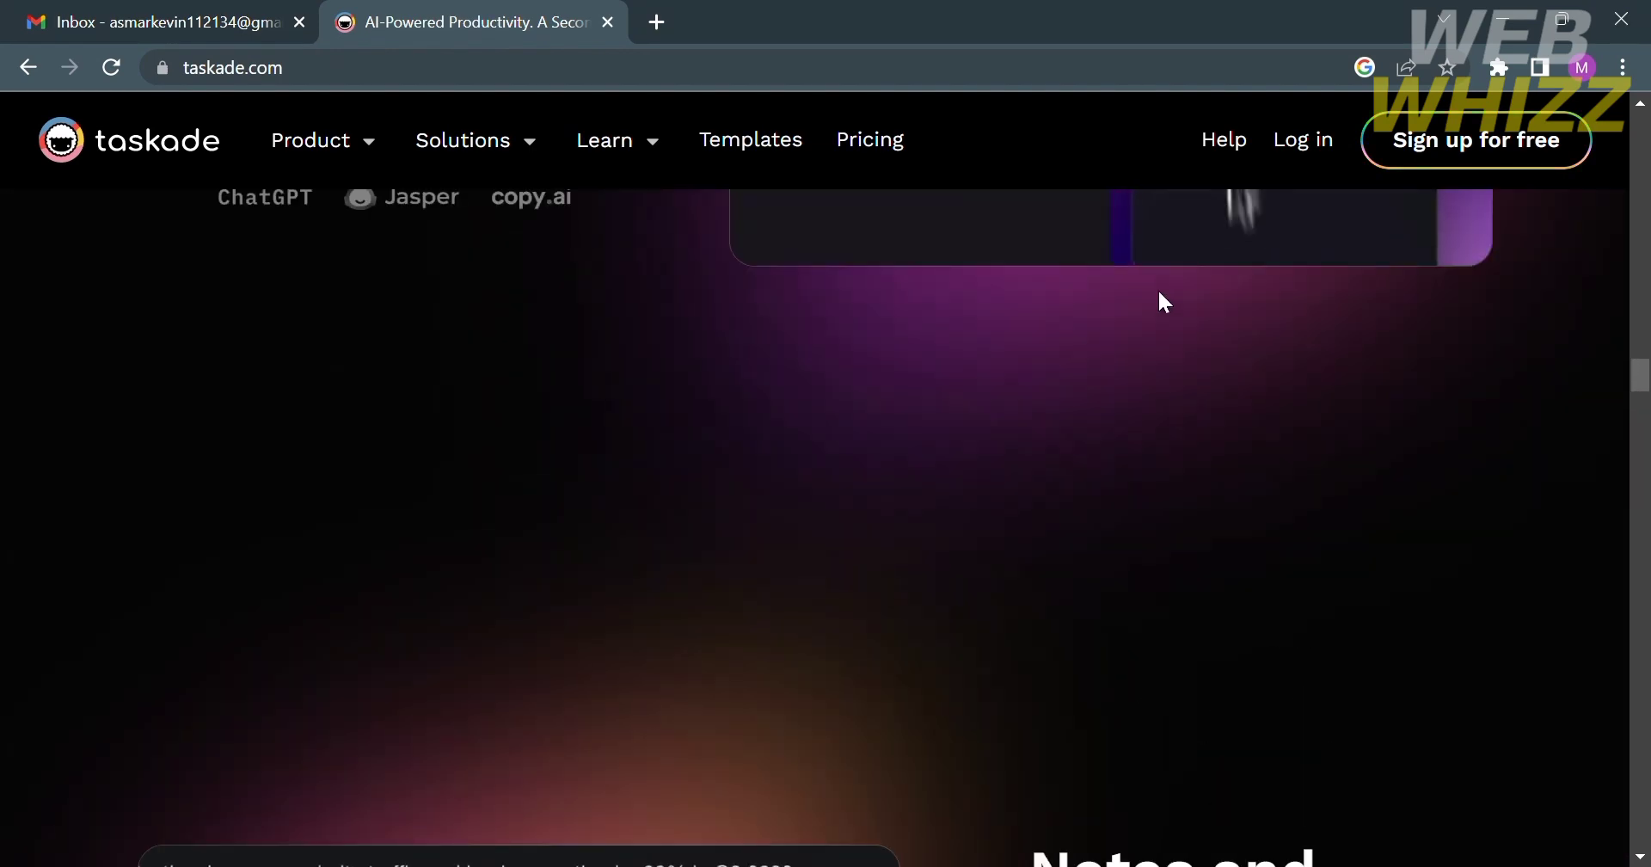
- Go to the log-in page and, once signed in, choose 'For education' as the planned use
left_click(1304, 151)
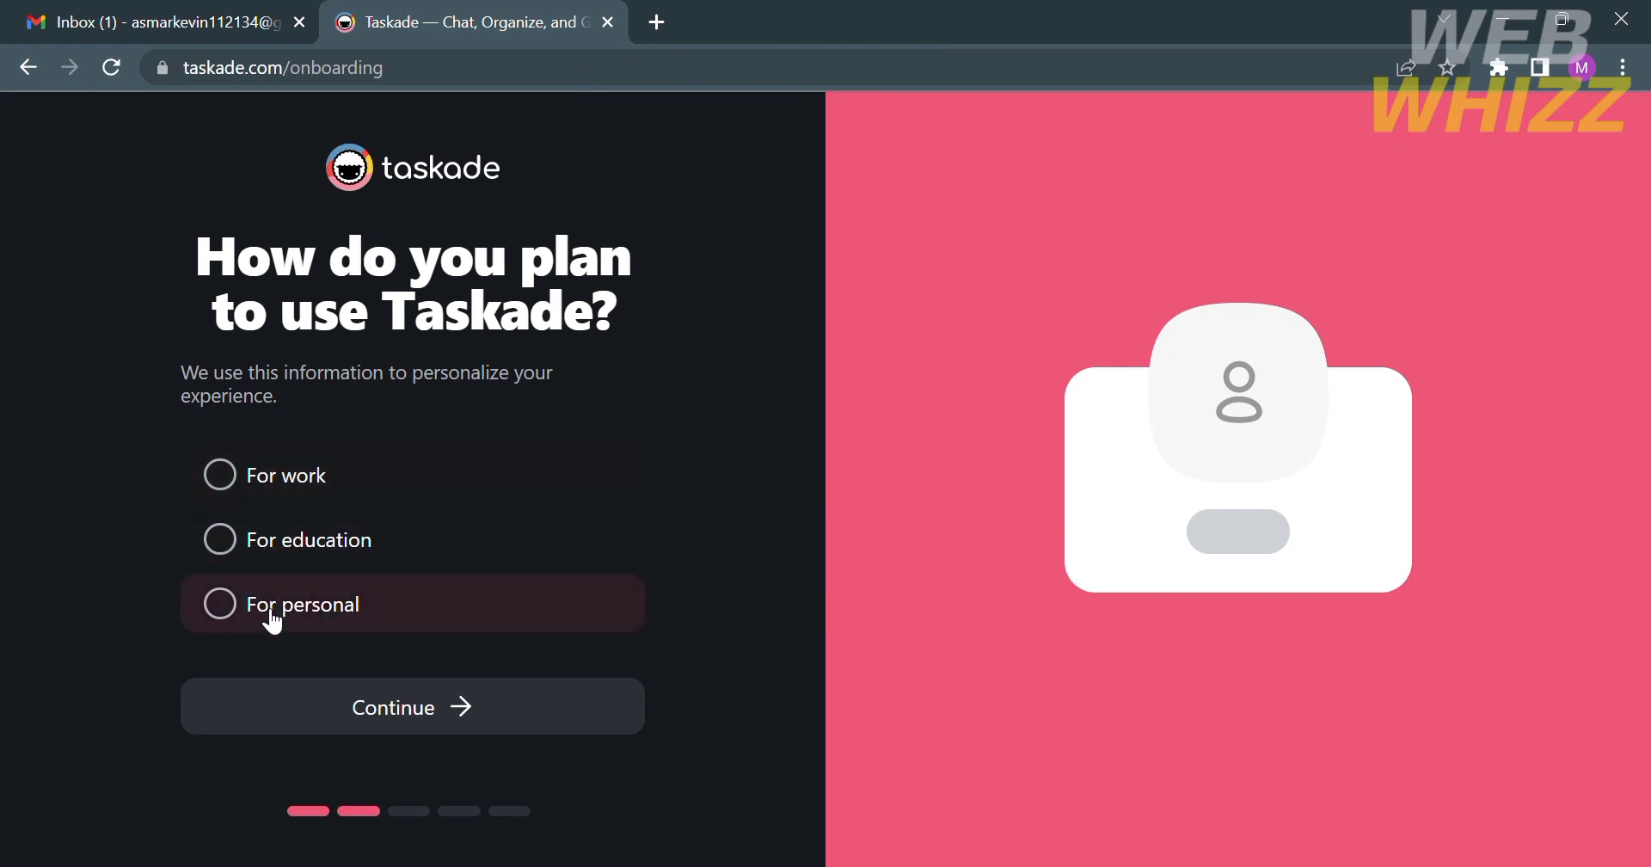
left_click(228, 563)
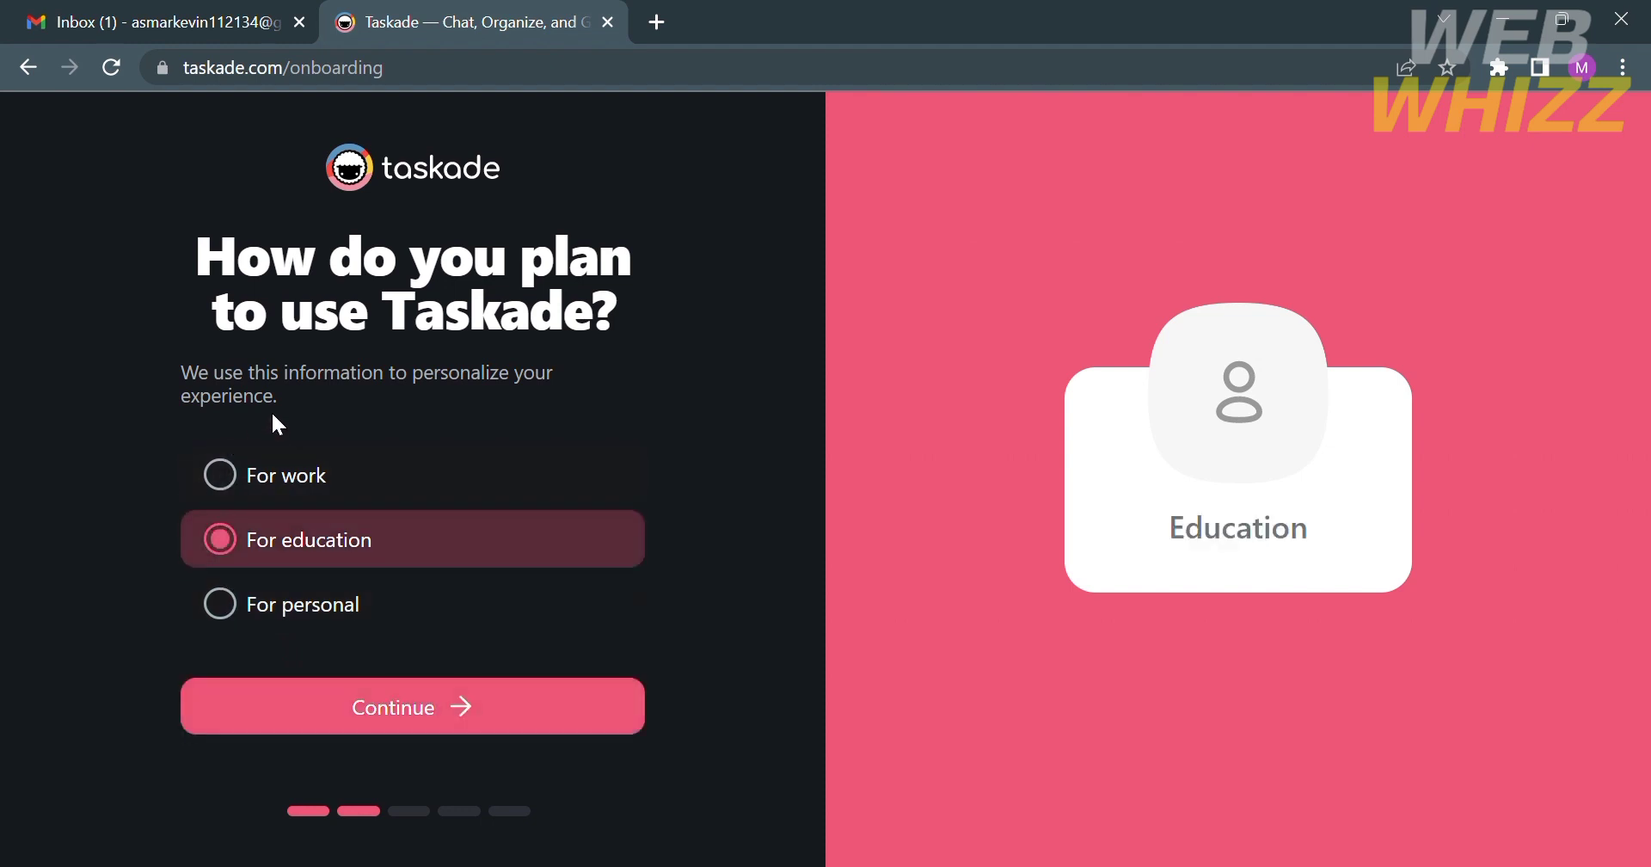
- Name the new workspace 'My Study Time', fixing typos, and continue to Invite Teammates
left_click(471, 708)
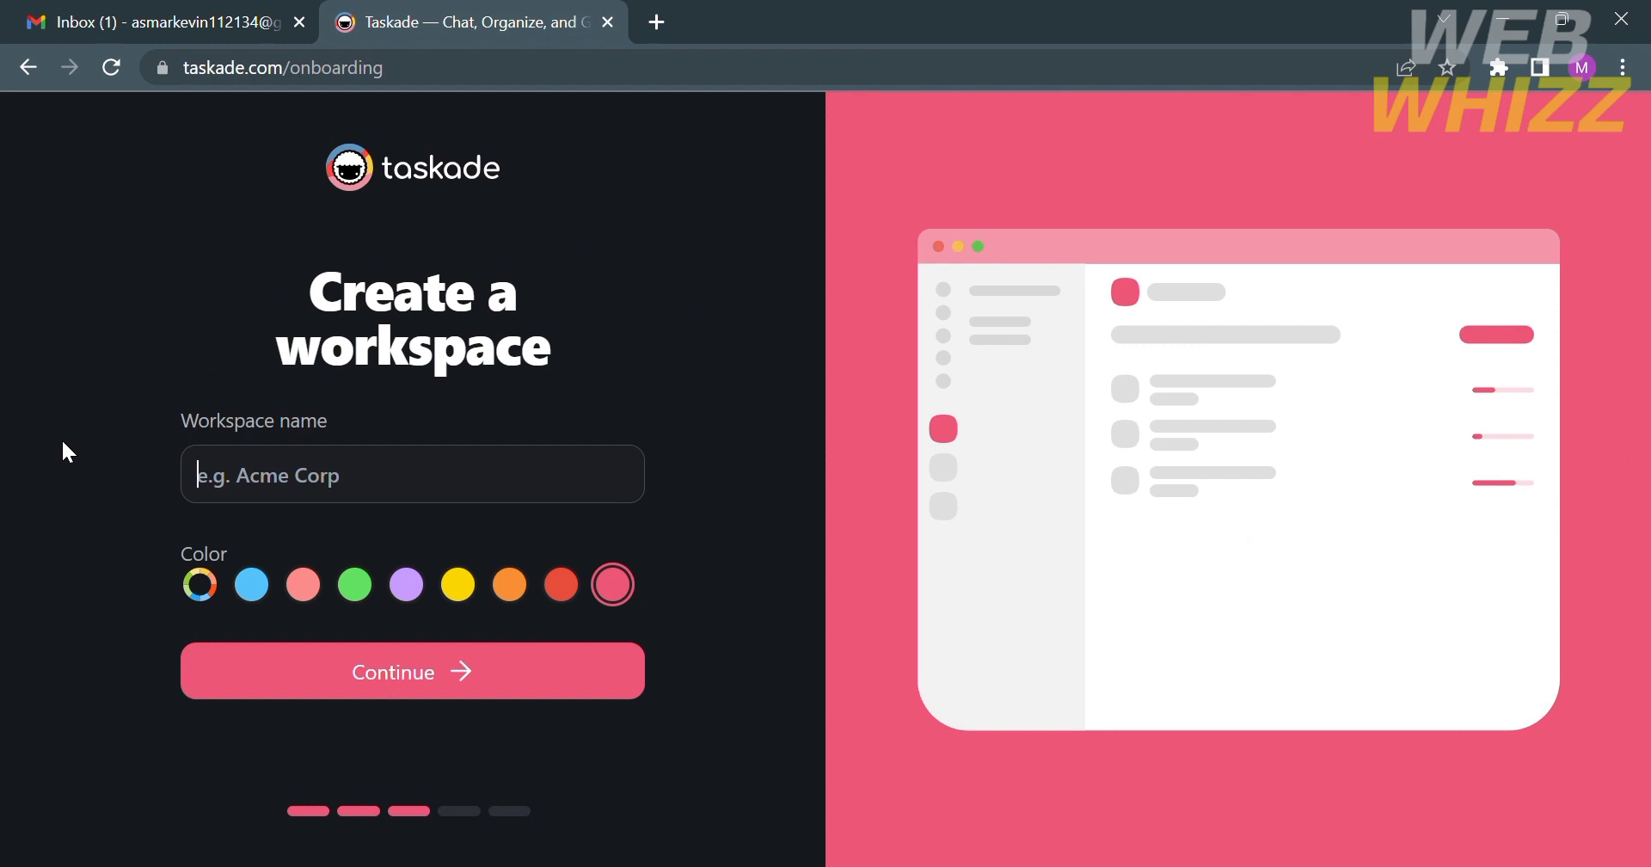
type("My ")
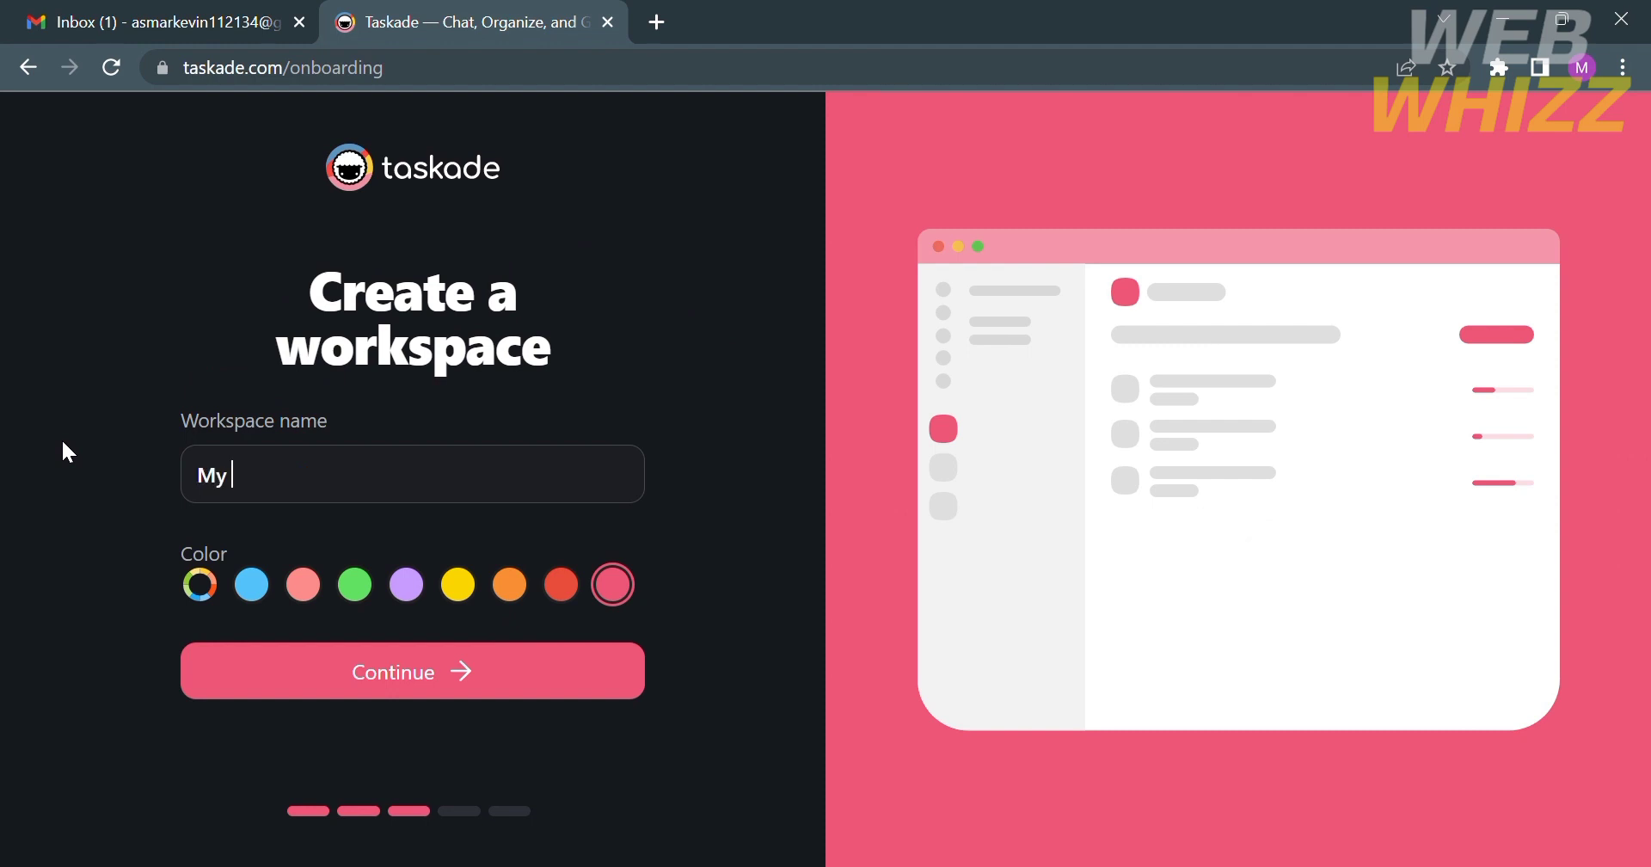
type("Stt")
key("BackSpace")
type("udy Hour")
key("BackSpace")
key("BackSpace")
key("BackSpace")
key("BackSpace")
type("Time")
left_click(571, 678)
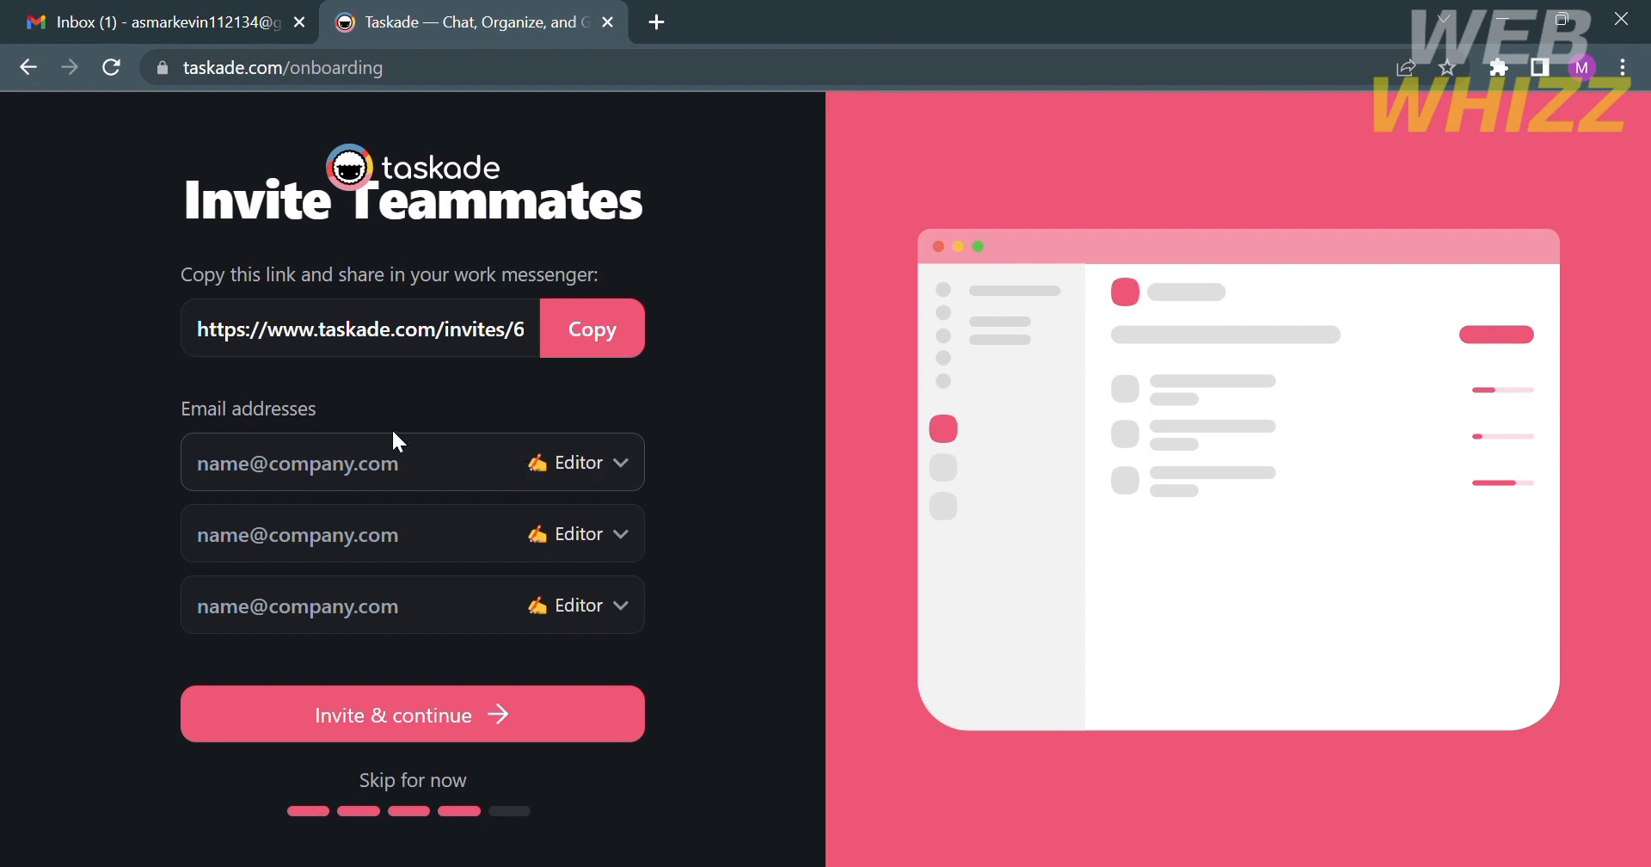
- Enter a teammate's e-mail address, correct its start, and send the invitation
left_click(448, 462)
left_click(367, 560)
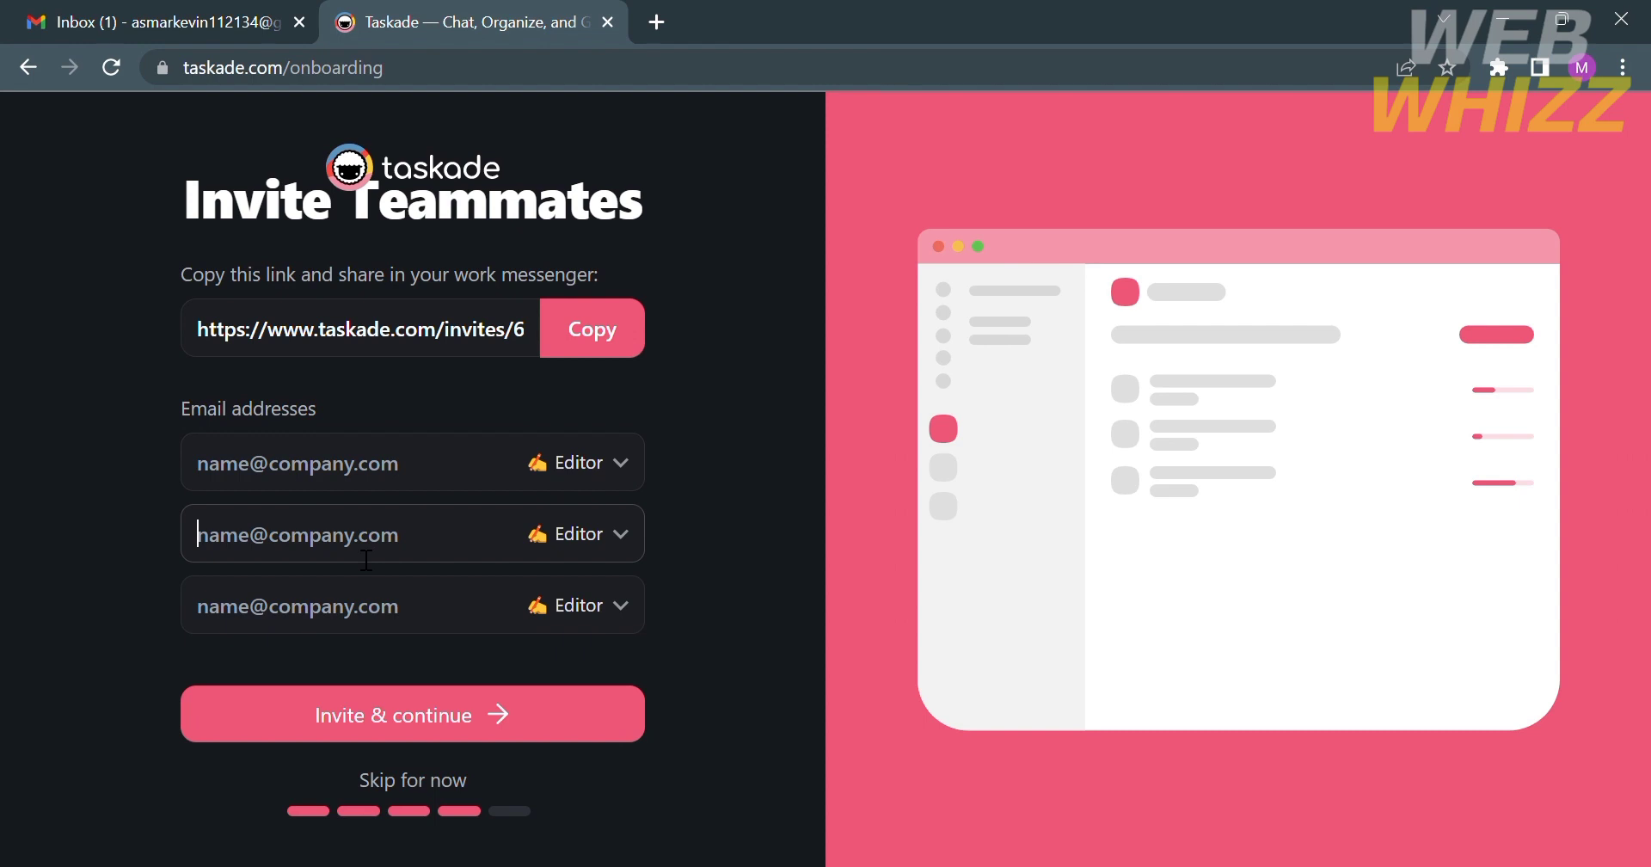
left_click(374, 462)
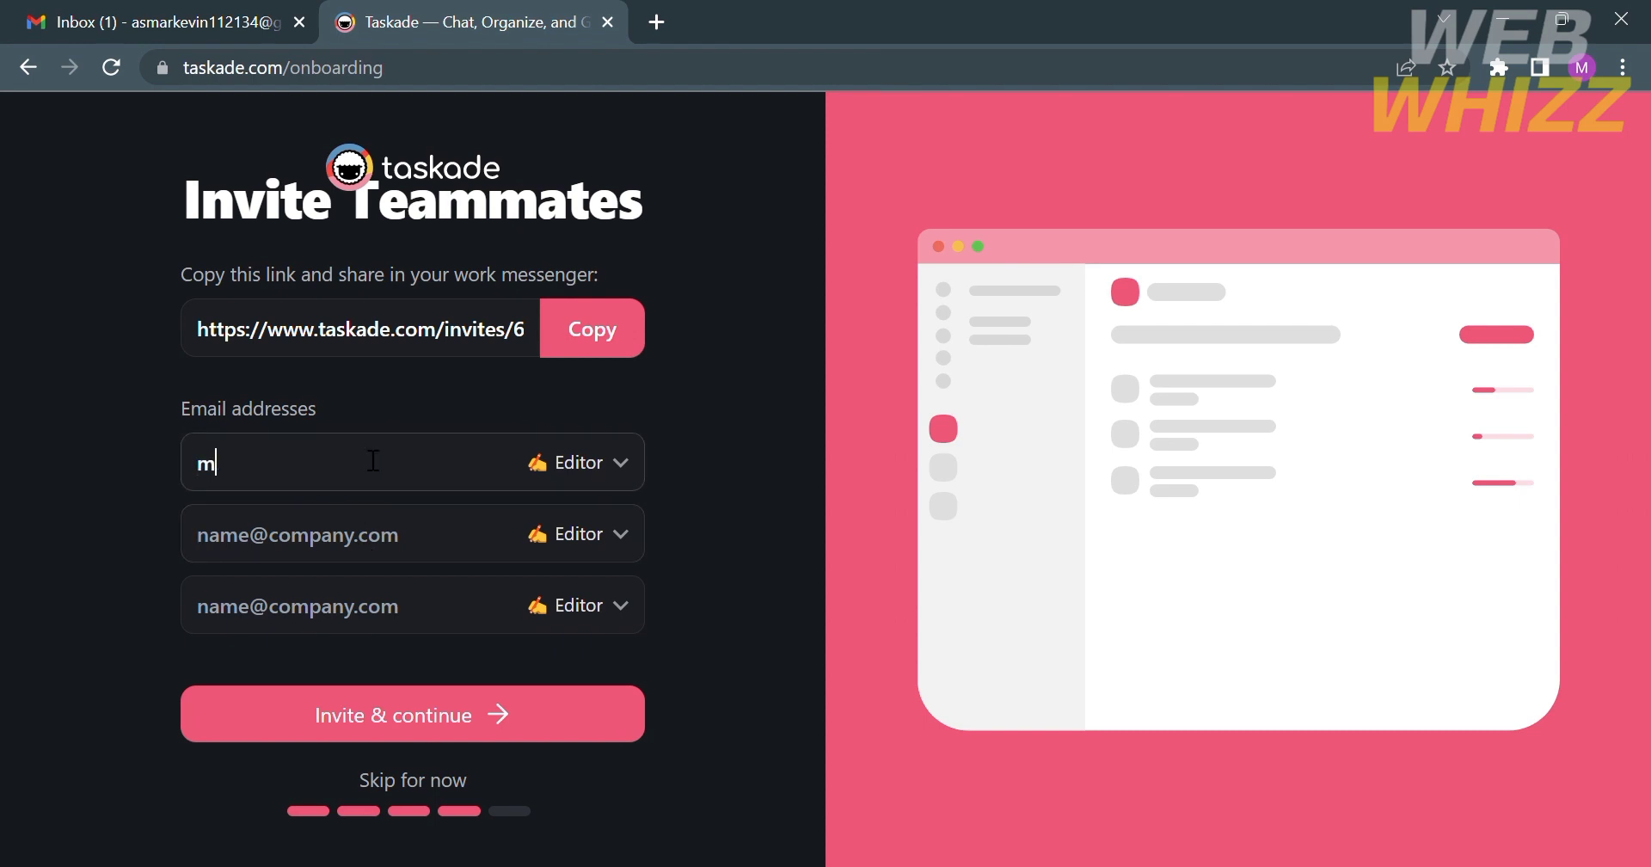
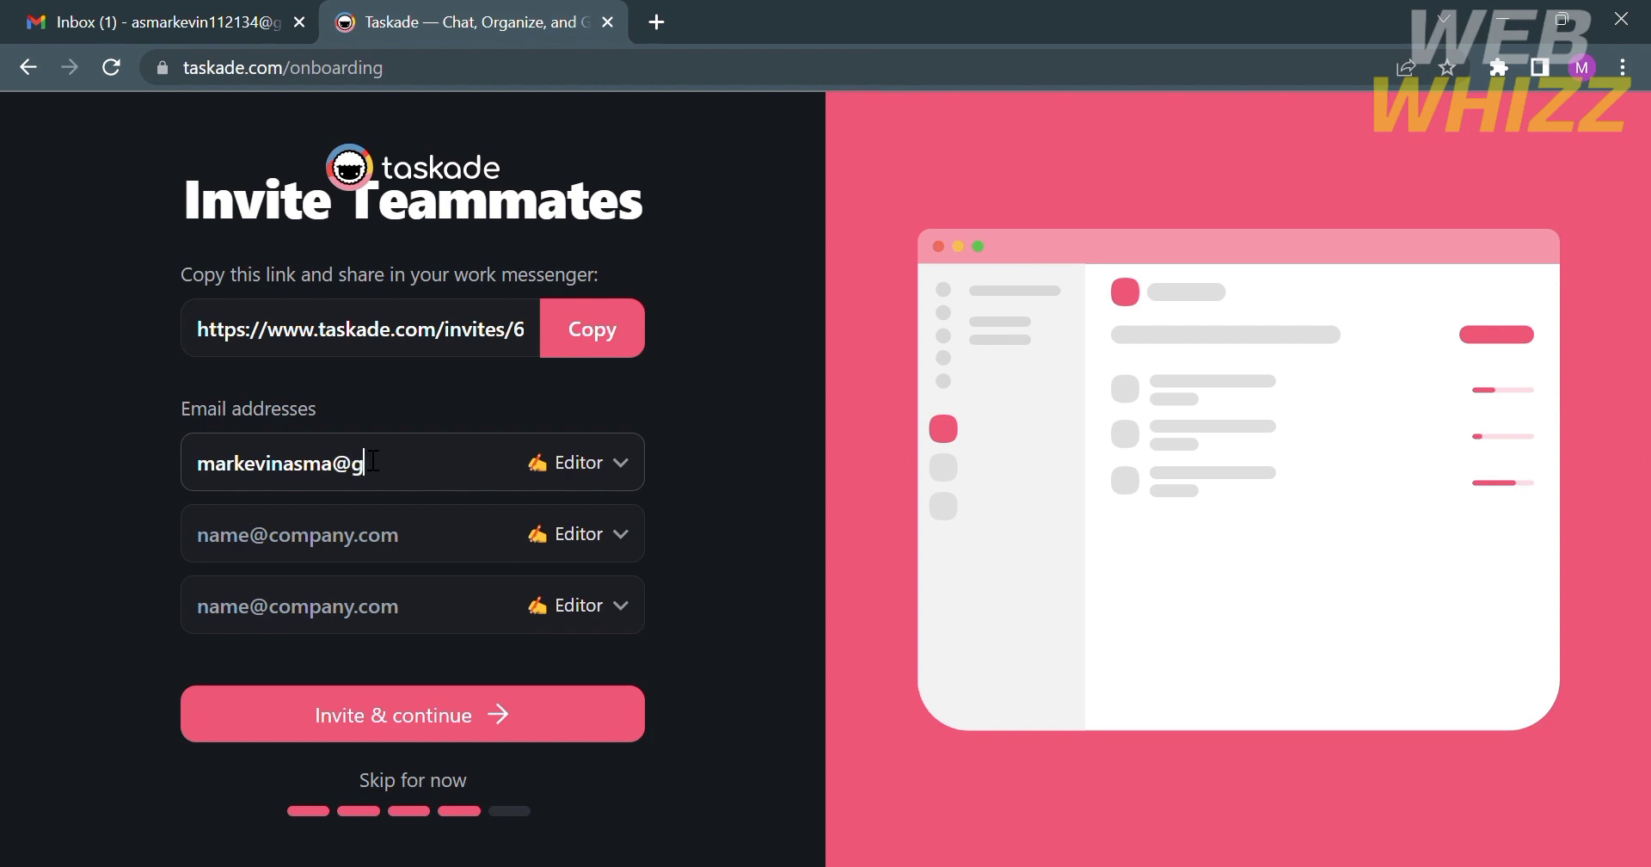
left_click(437, 545)
left_click_drag(333, 464, 4, 481)
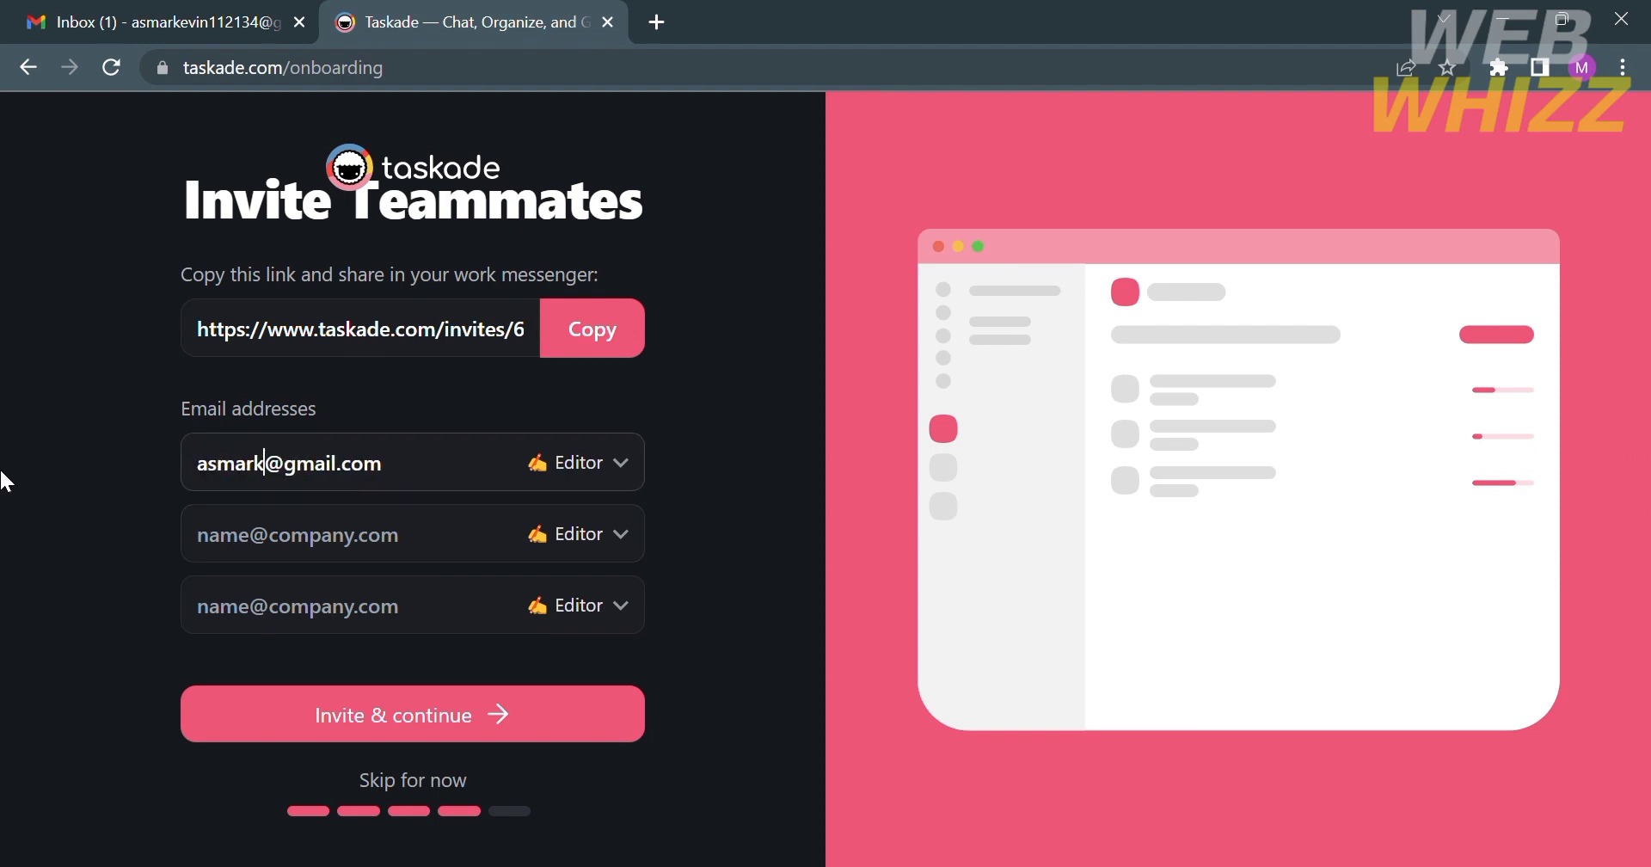
key("Return")
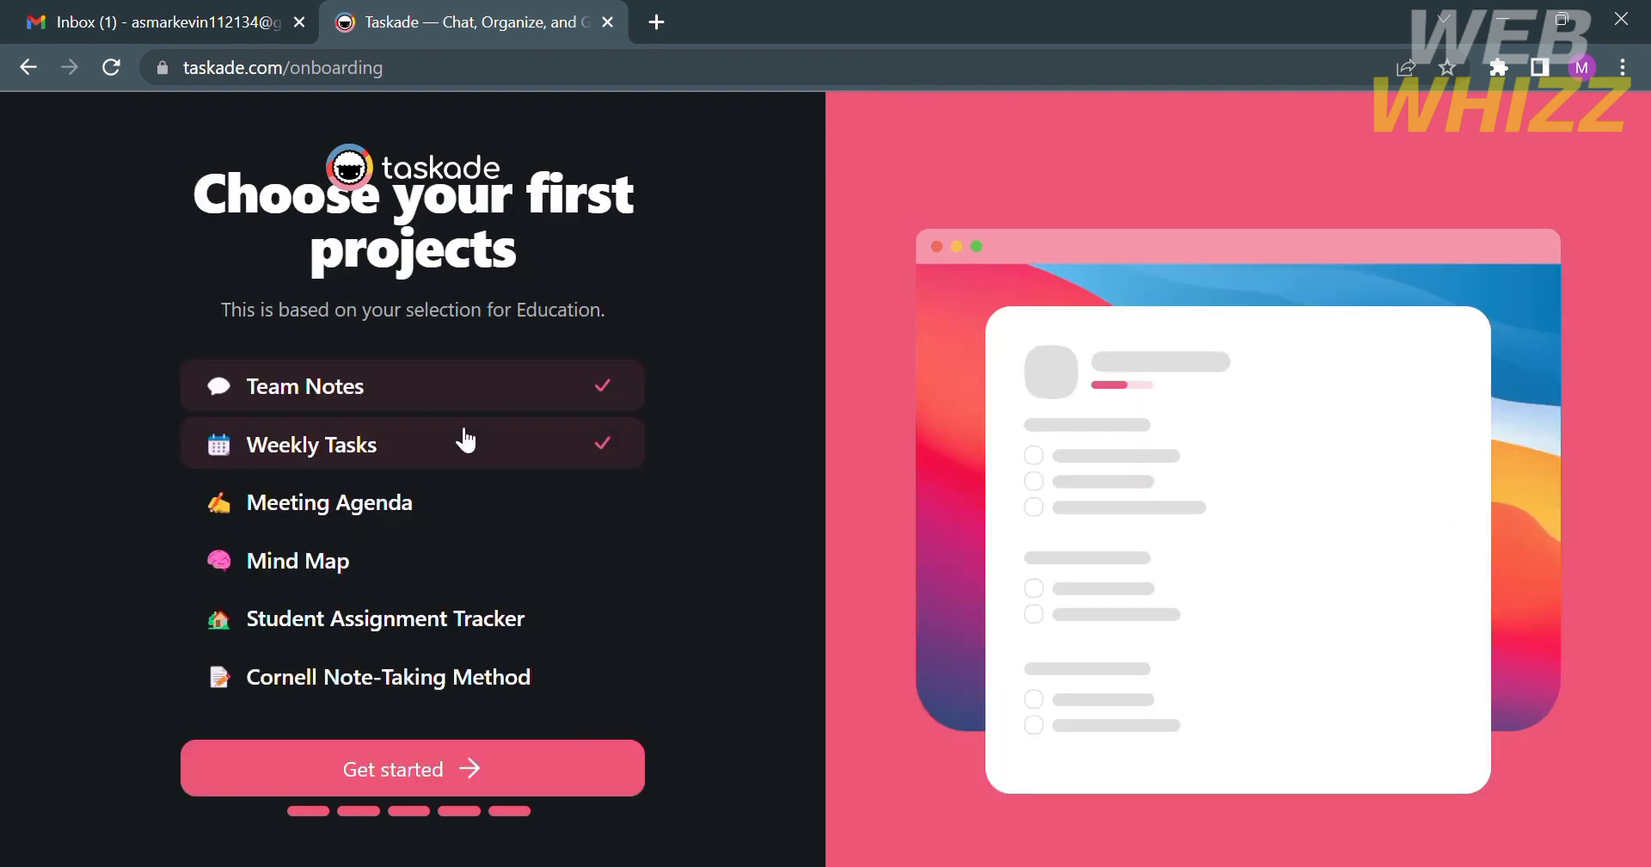
- Add Meeting Agenda, Mind Map, Student Assignment Tracker and Cornell Note-Taking Method, then create the workspace
left_click(471, 504)
left_click(471, 559)
left_click(484, 614)
left_click(484, 679)
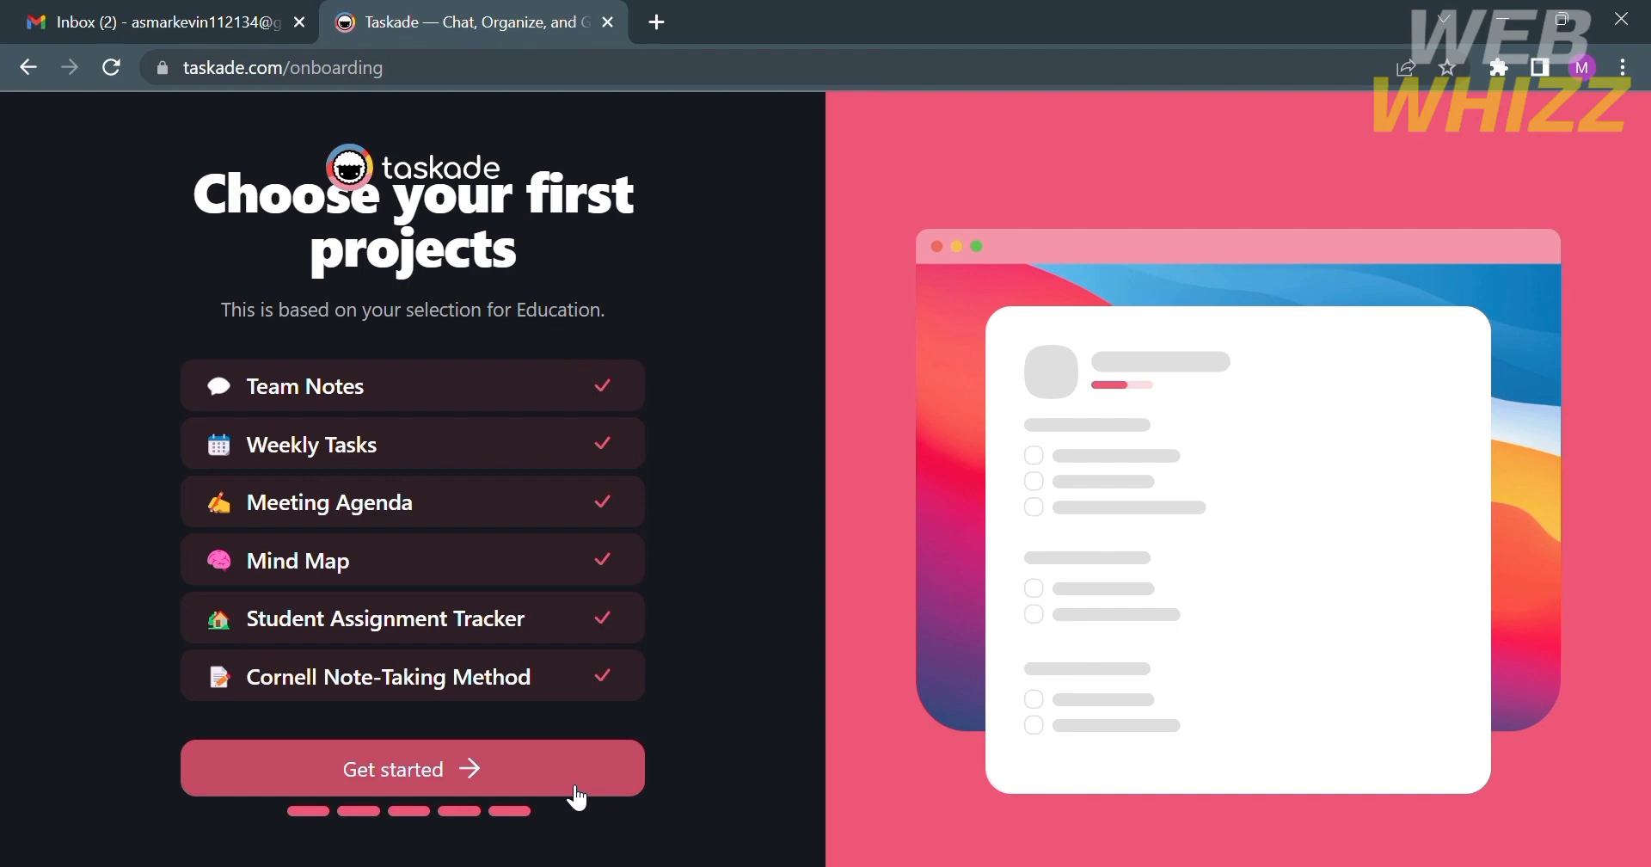
left_click(518, 788)
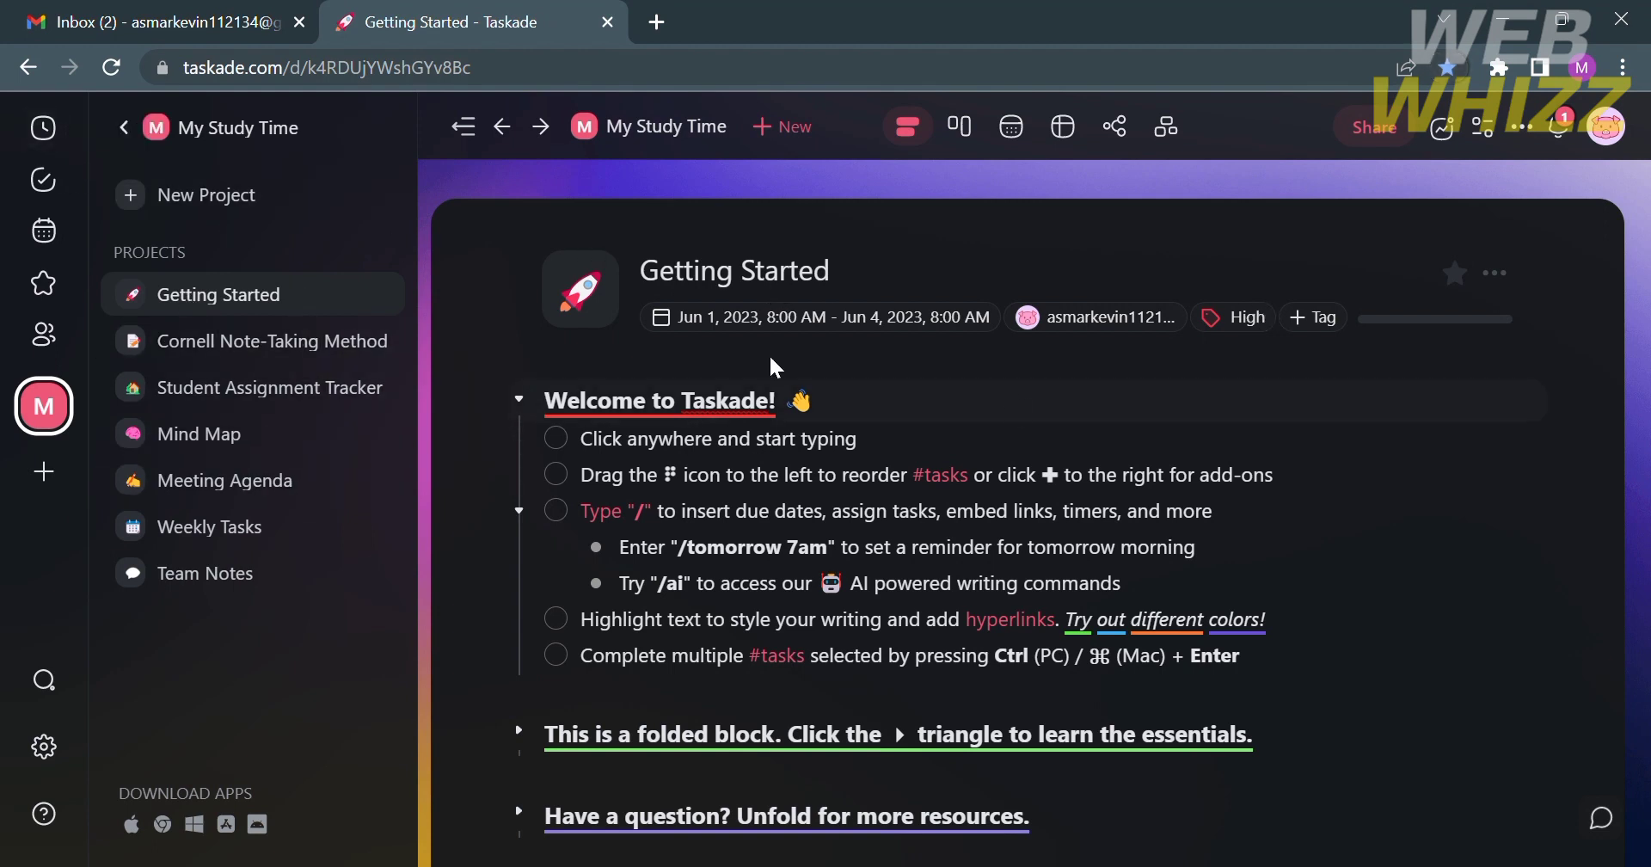
- Scroll through the Getting Started project's Welcome to Taskade checklist and help blocks
scroll(755, 473, "down", 1)
scroll(755, 475, "down", 1)
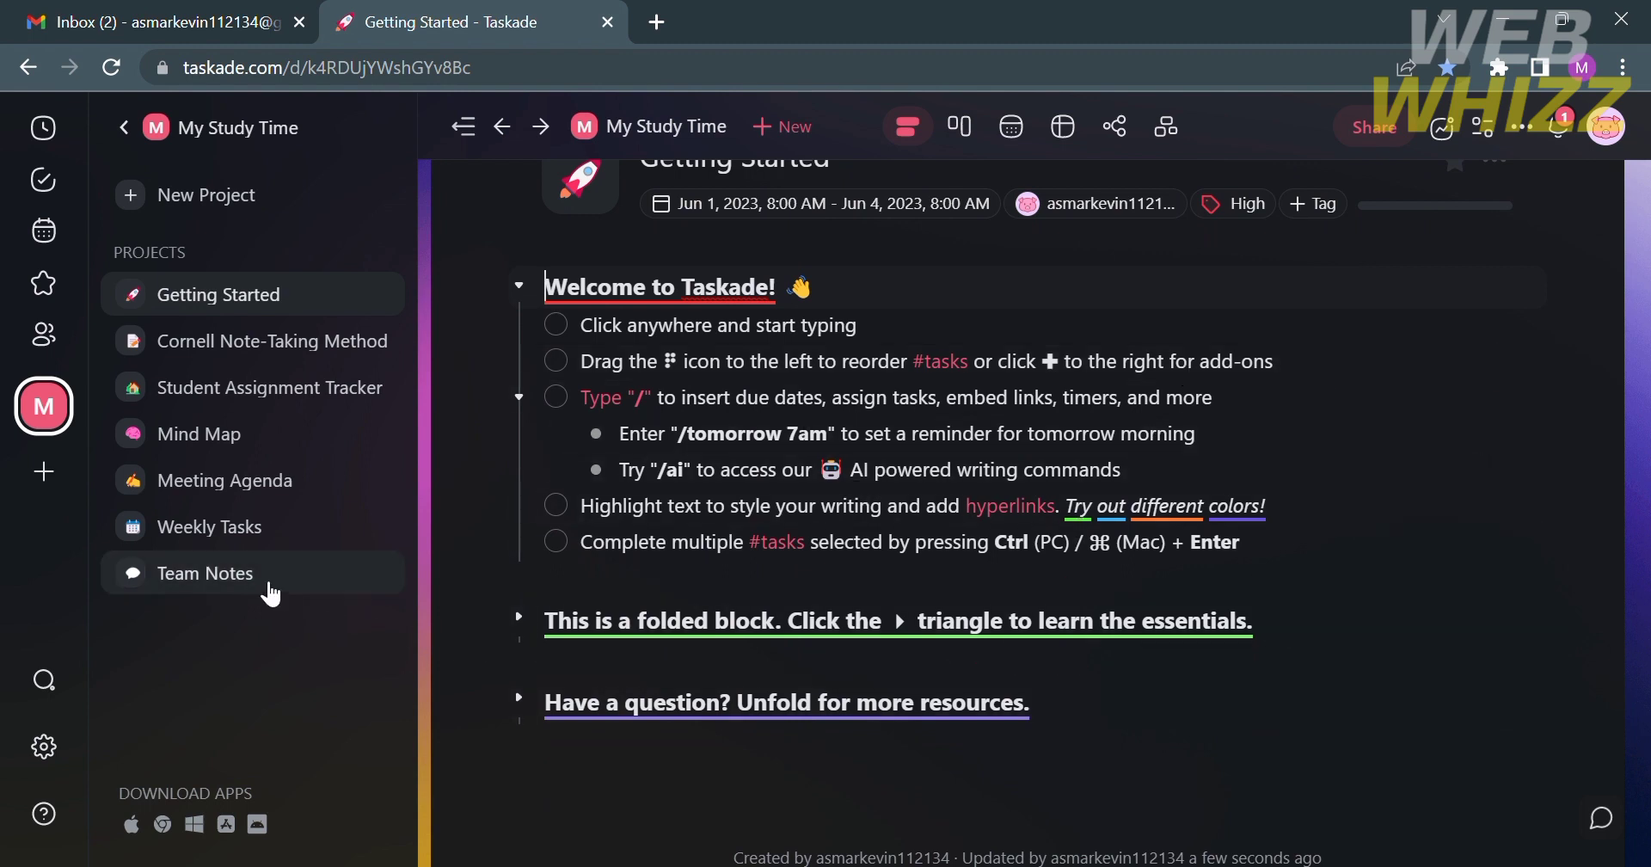
scroll(713, 455, "up", 2)
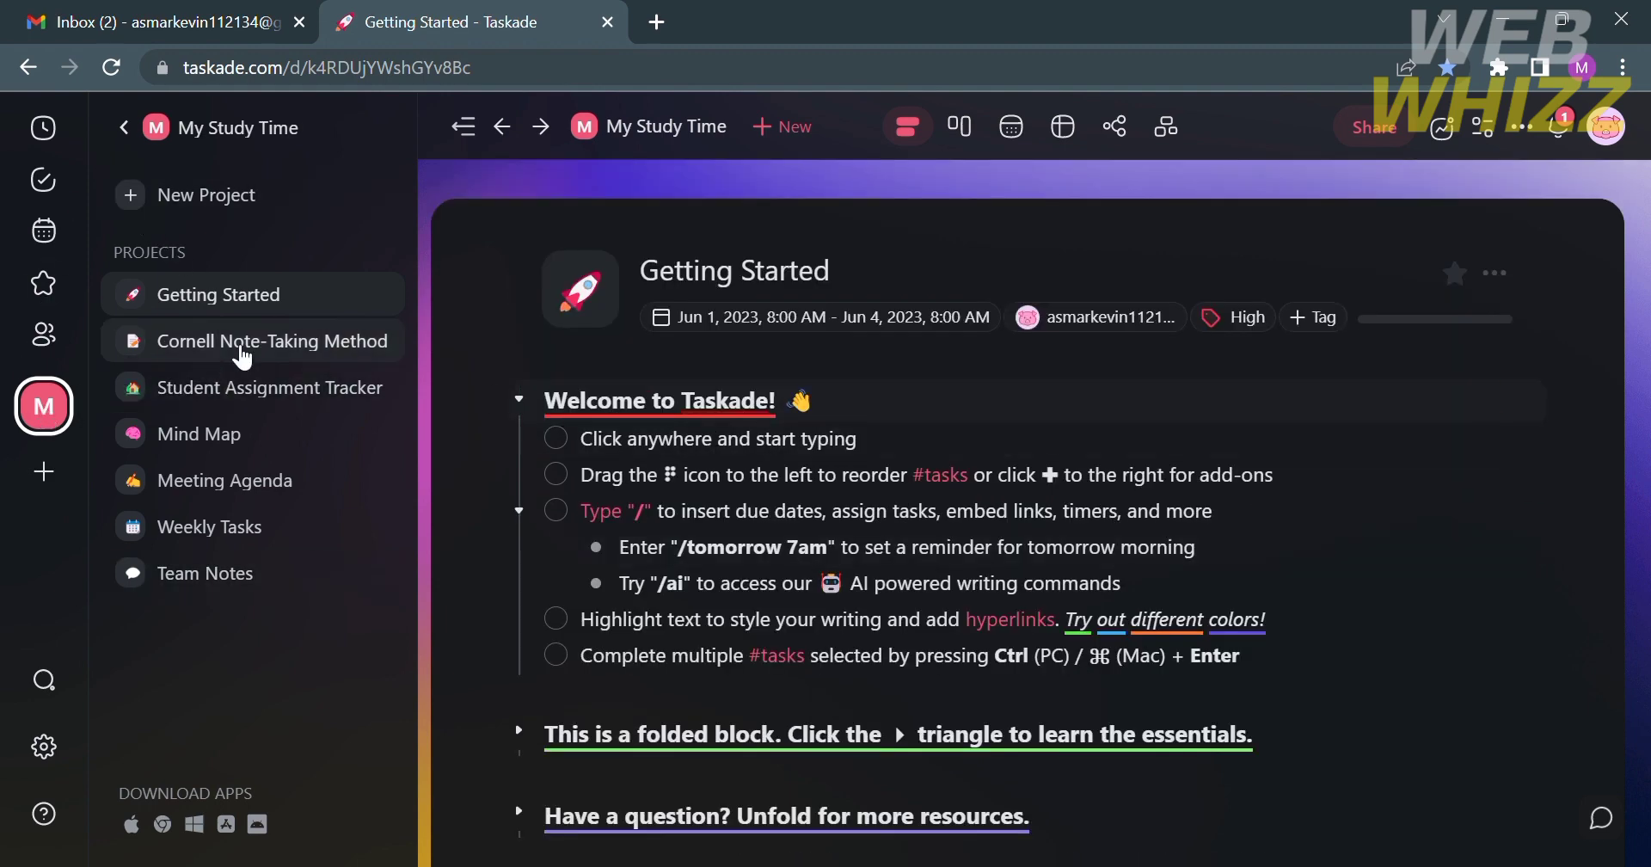
- Open Cornell Note-Taking Method, Student Assignment Tracker, Mind Map, Meeting Agenda and Weekly Tasks, then Recent
left_click(292, 348)
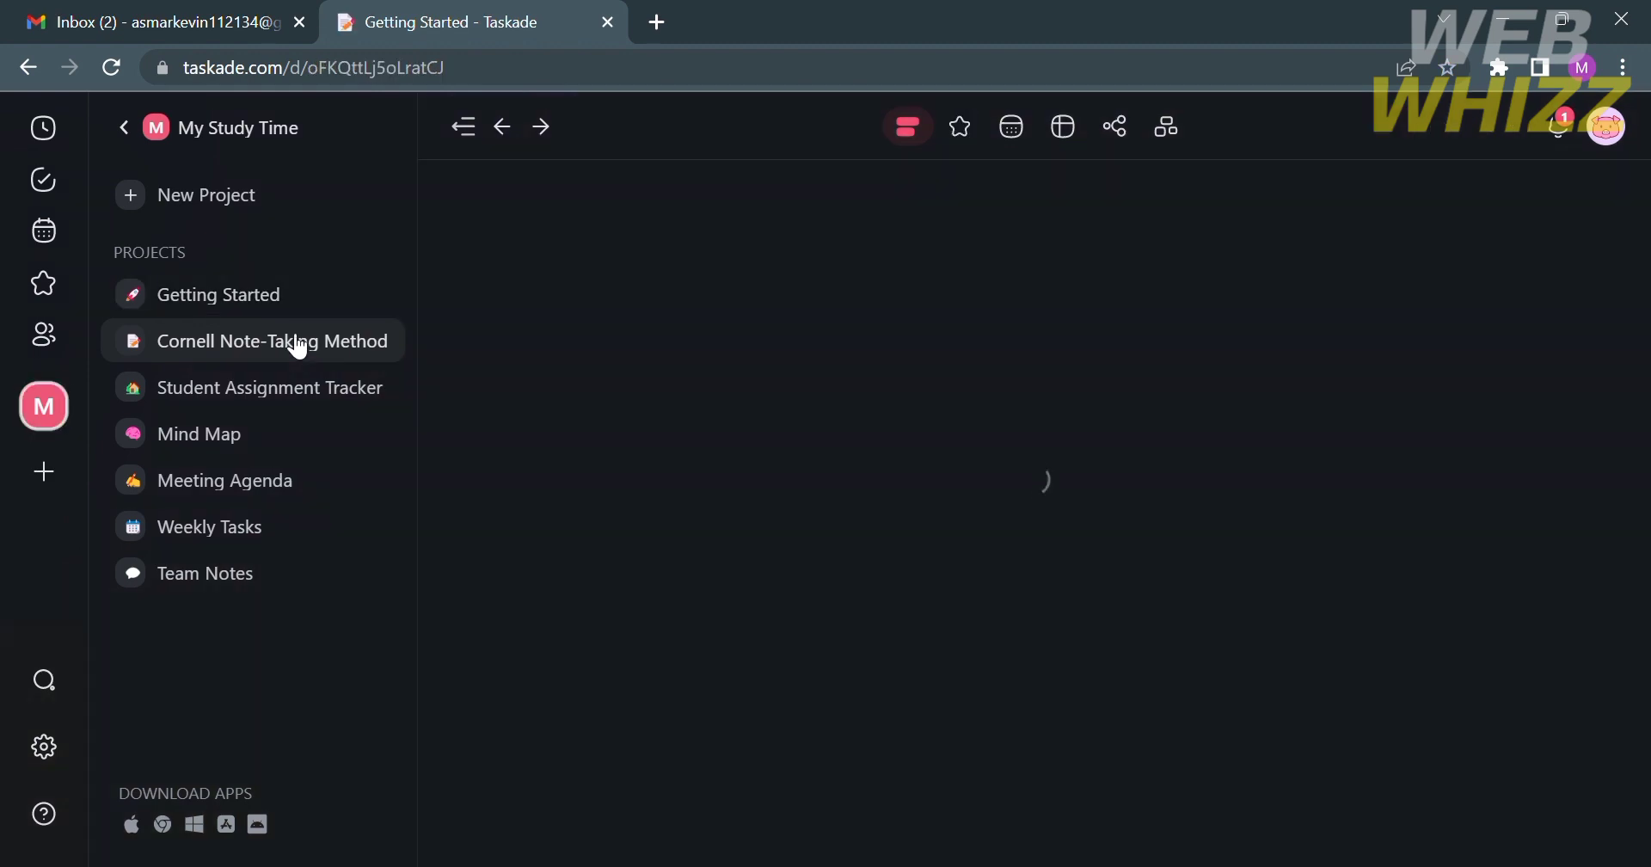
left_click(301, 411)
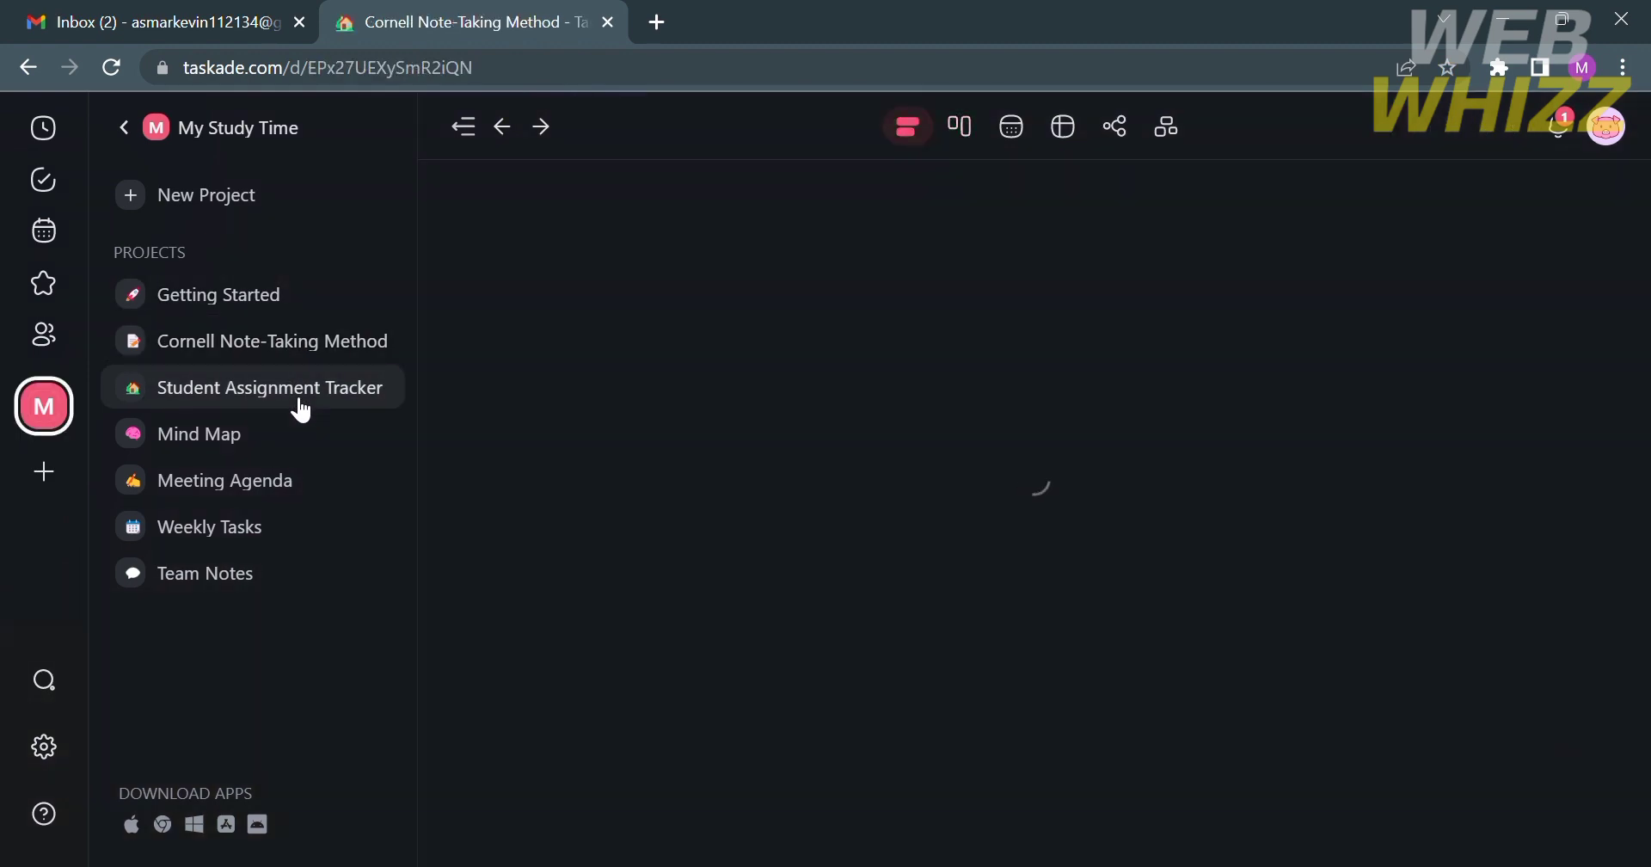
left_click(307, 463)
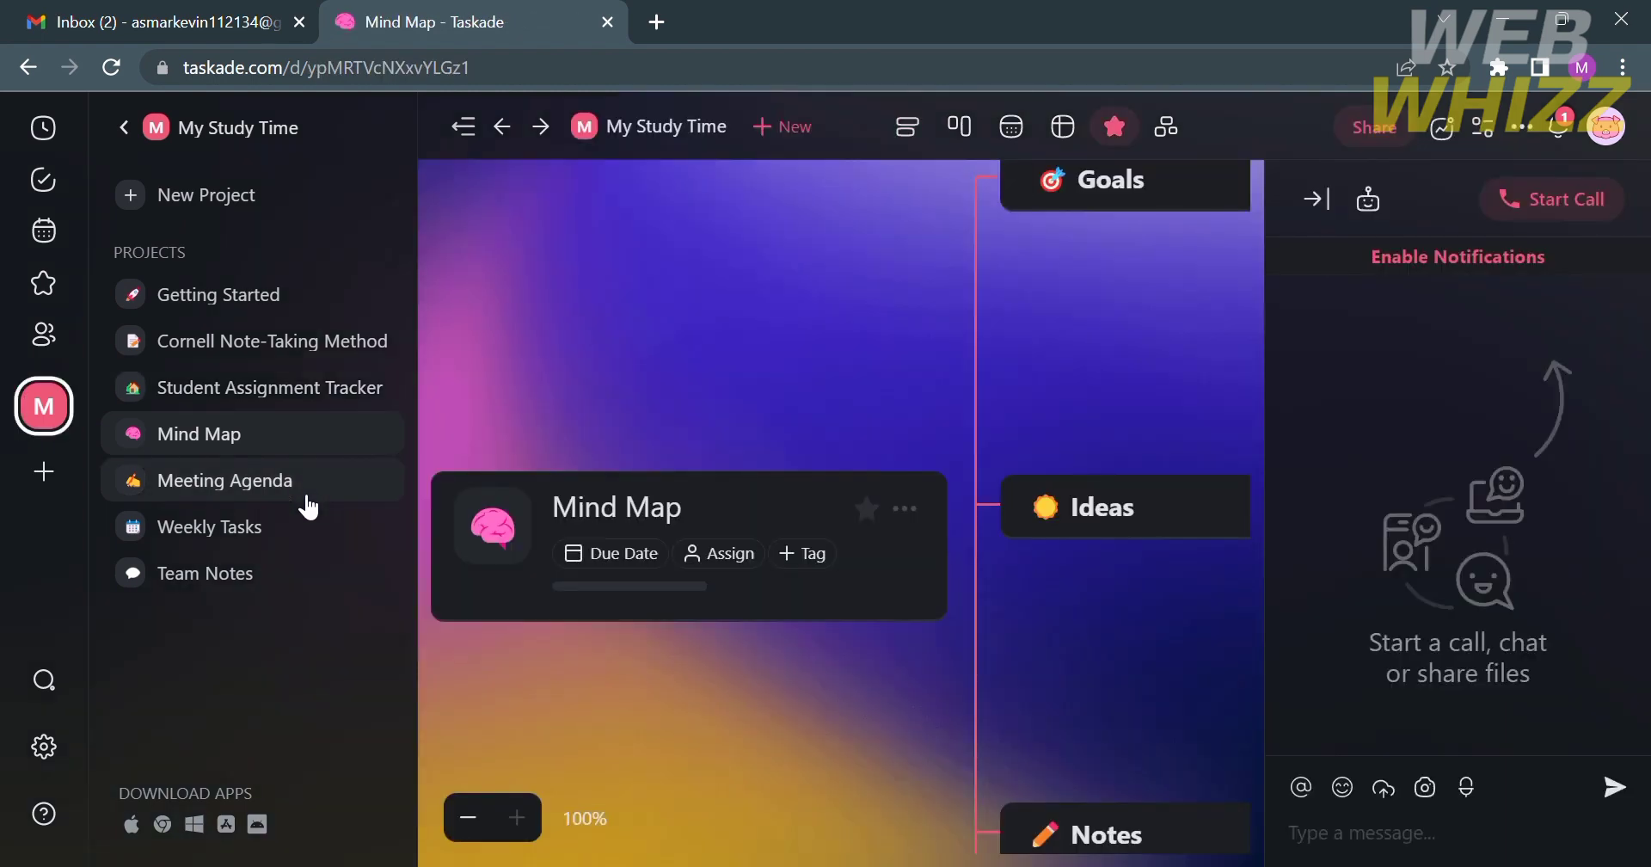
left_click(307, 492)
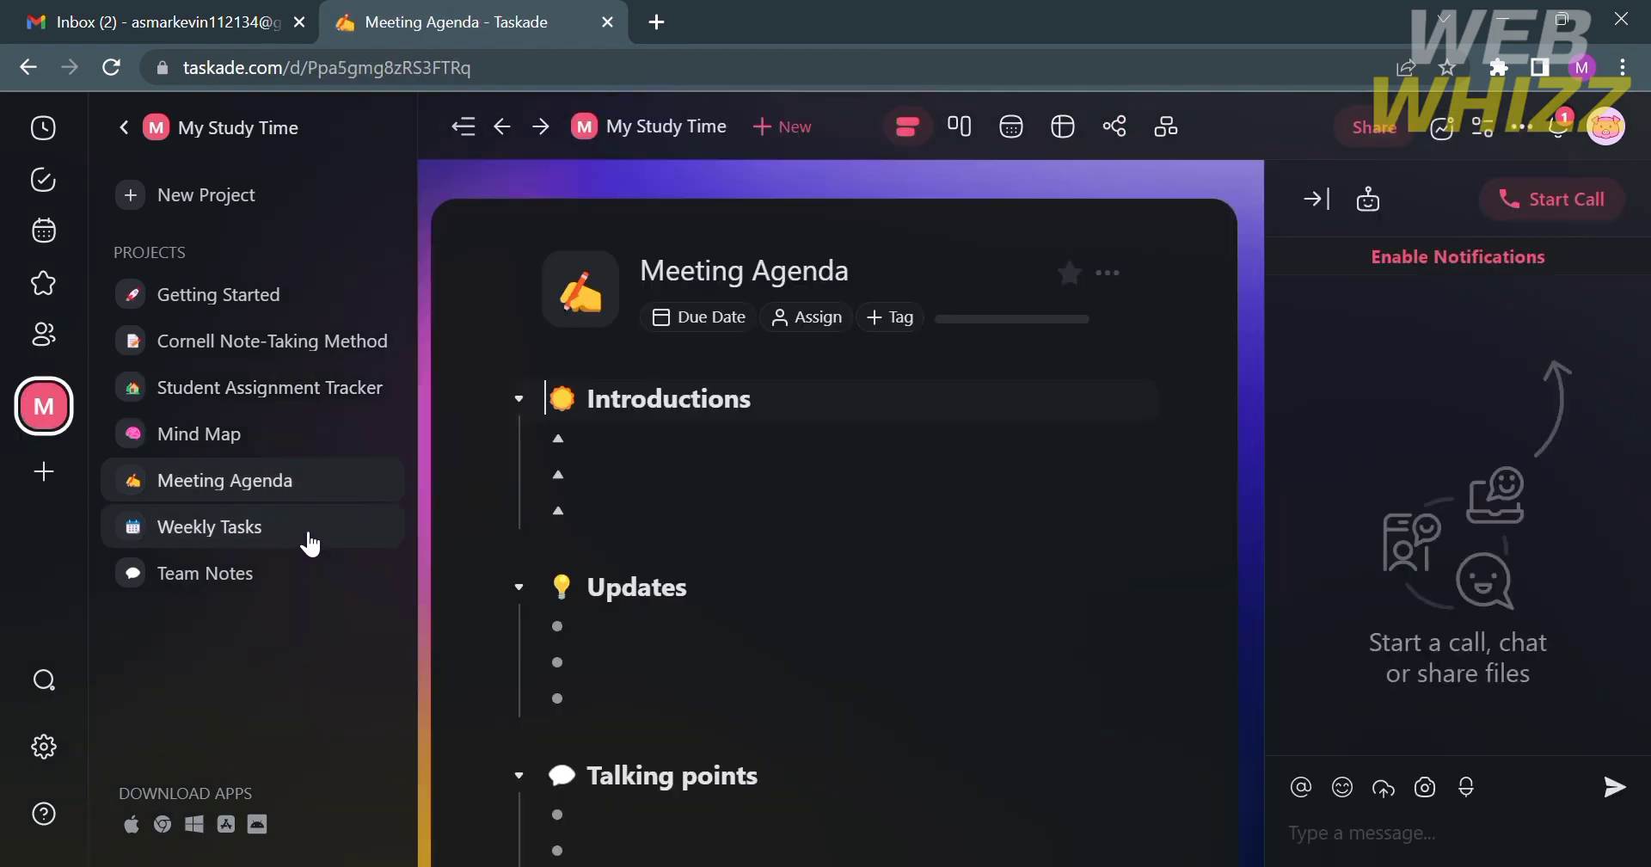
left_click(311, 544)
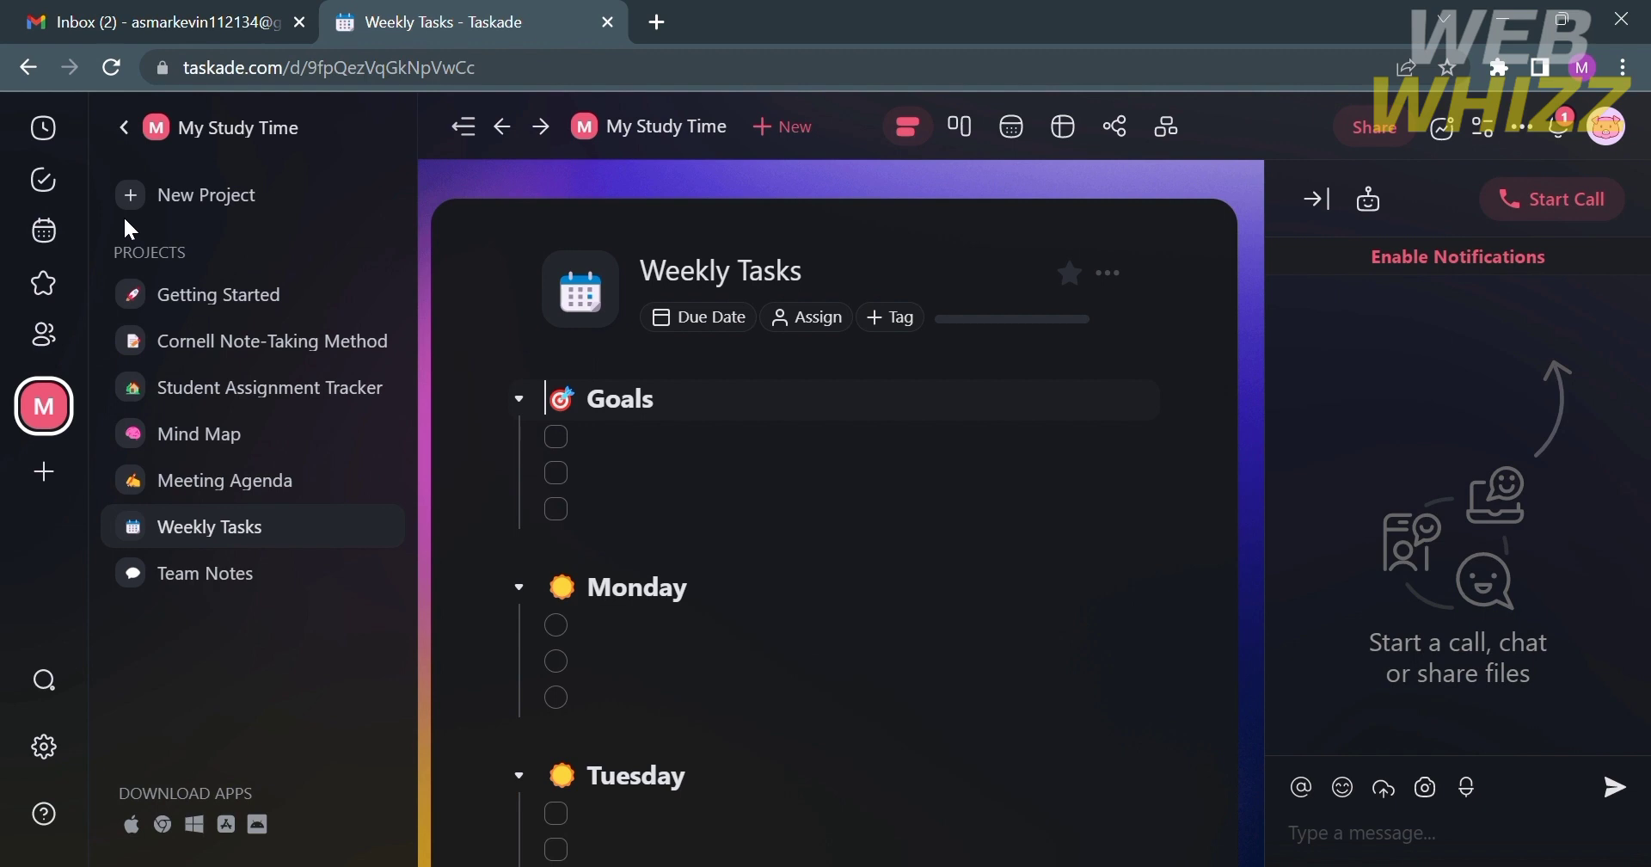
left_click(45, 130)
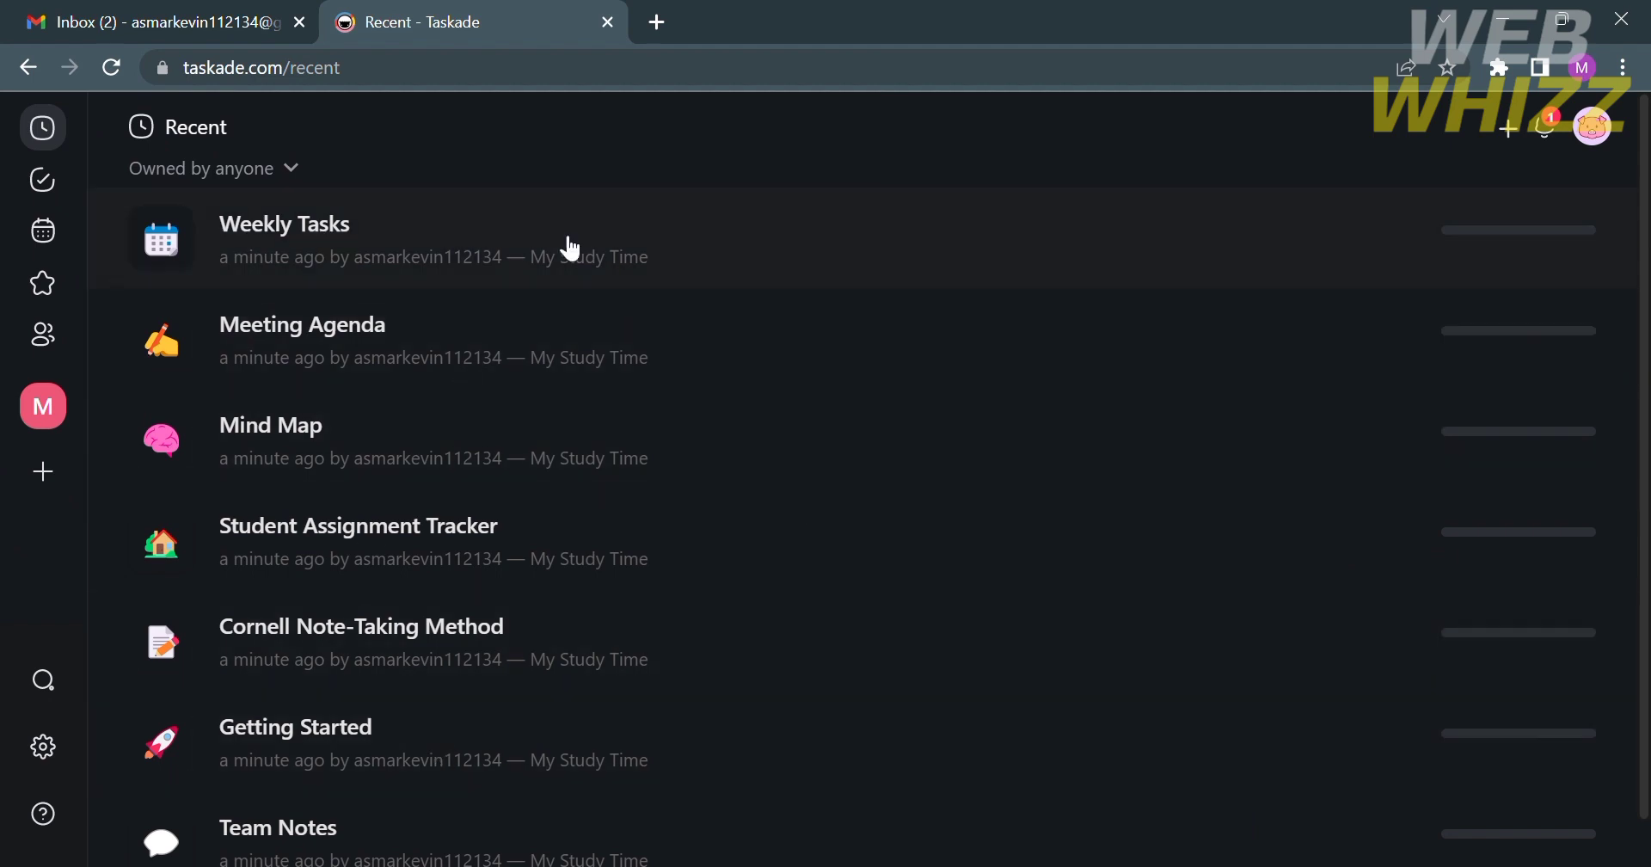
- View the 'Owned by anyone' filter options without changing them, and scroll the Recent list
left_click(286, 183)
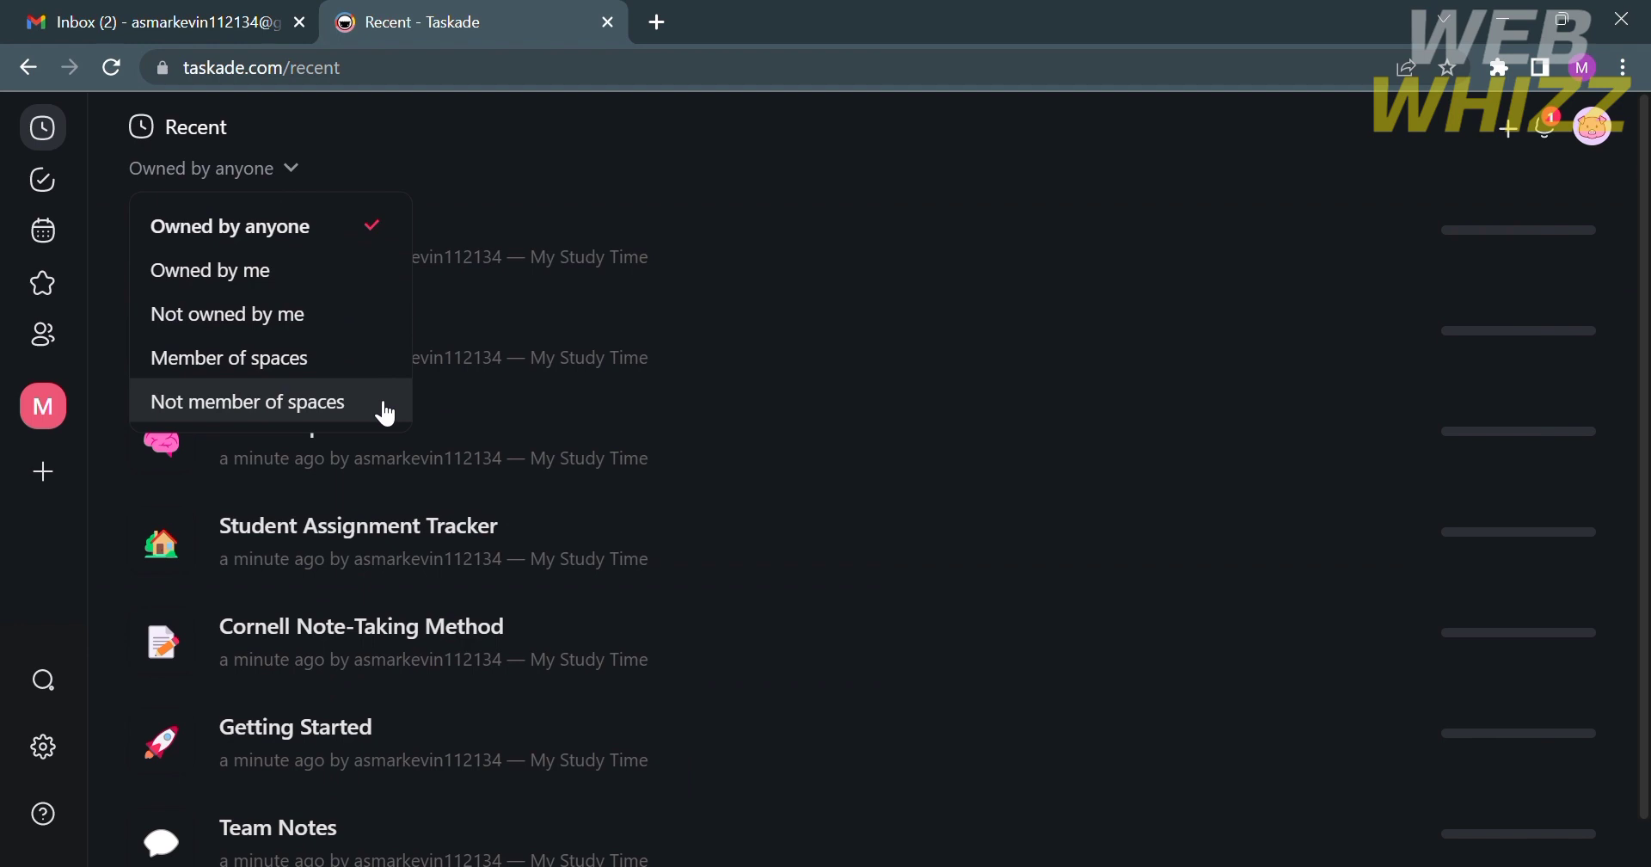
left_click(753, 172)
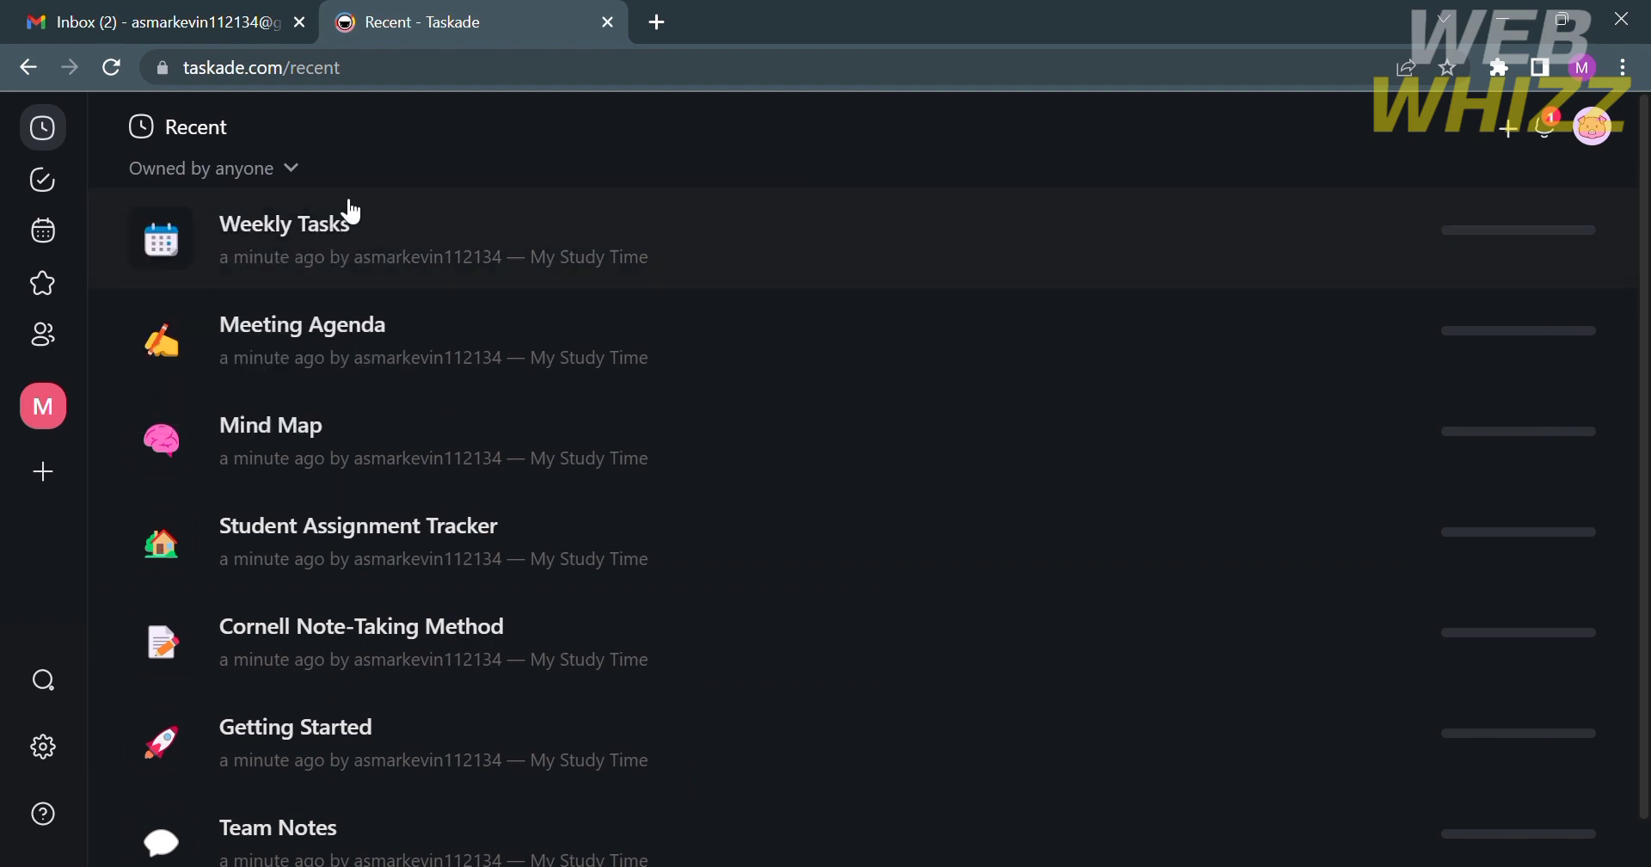
scroll(954, 381, "down", 1)
scroll(962, 386, "up", 1)
- Open My Tasks, filtered to Today, which shows no tasks
left_click(72, 191)
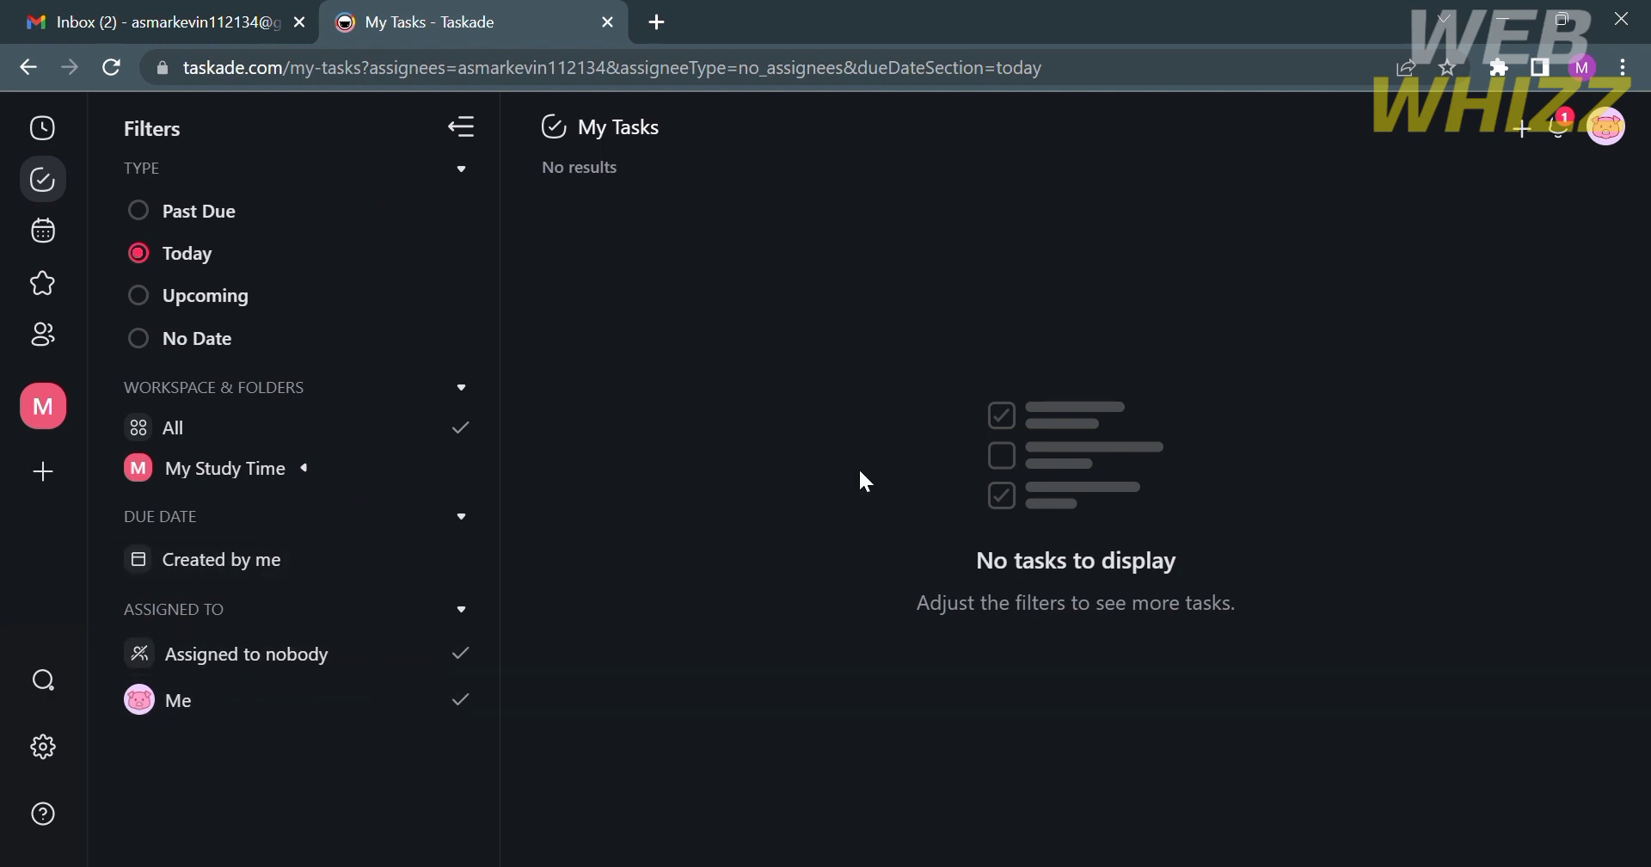
- Open the Calendar and inspect the Show All and For me filters without changing them
left_click(45, 247)
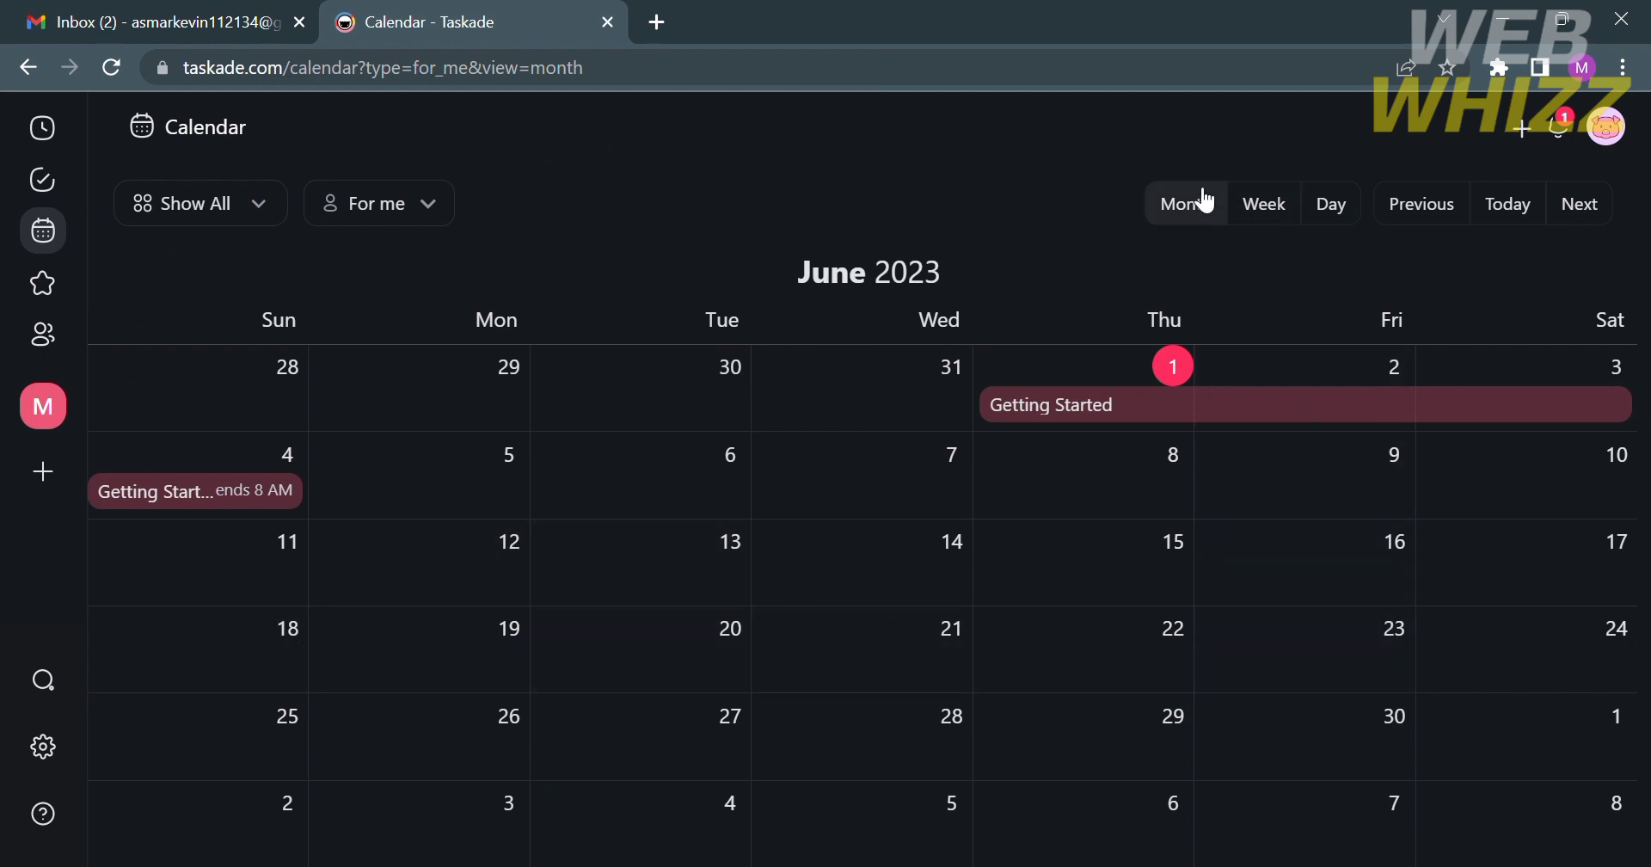
left_click(229, 216)
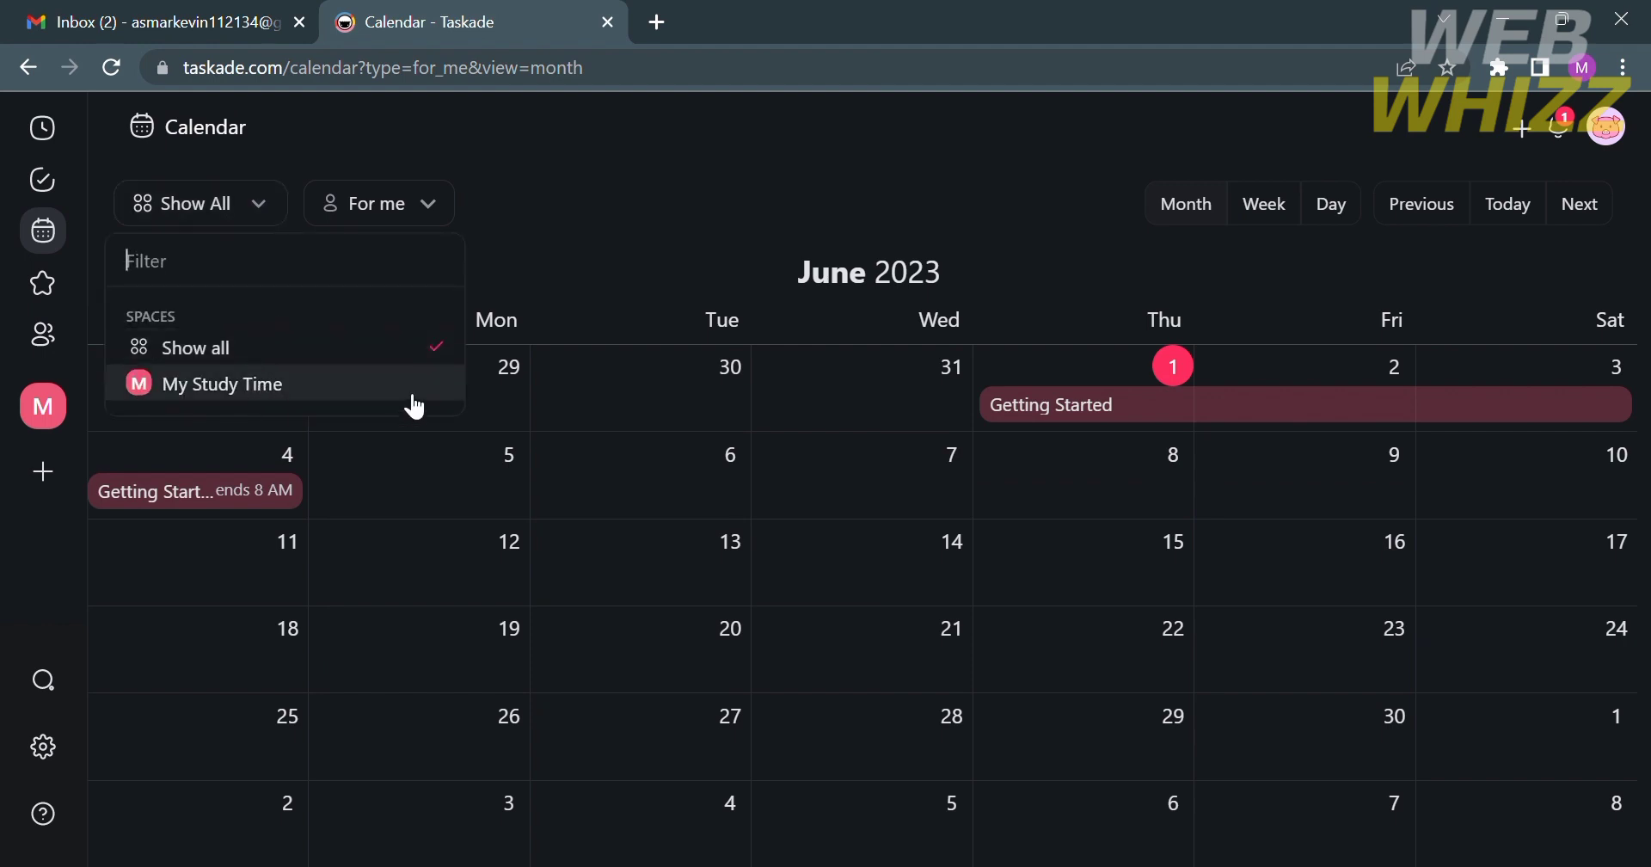
left_click(530, 276)
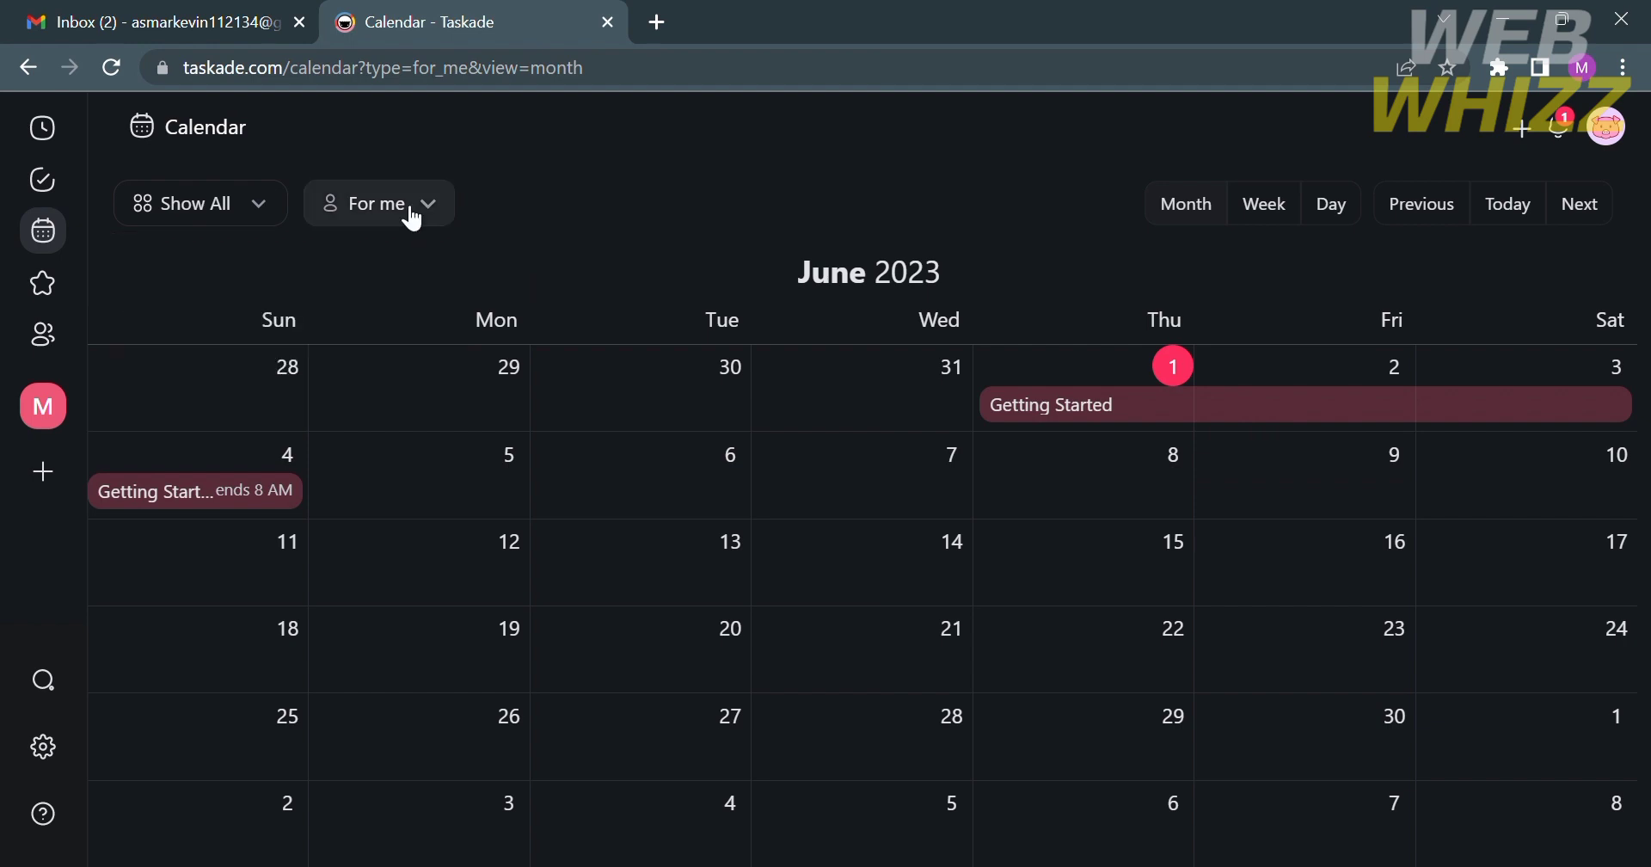
left_click(404, 206)
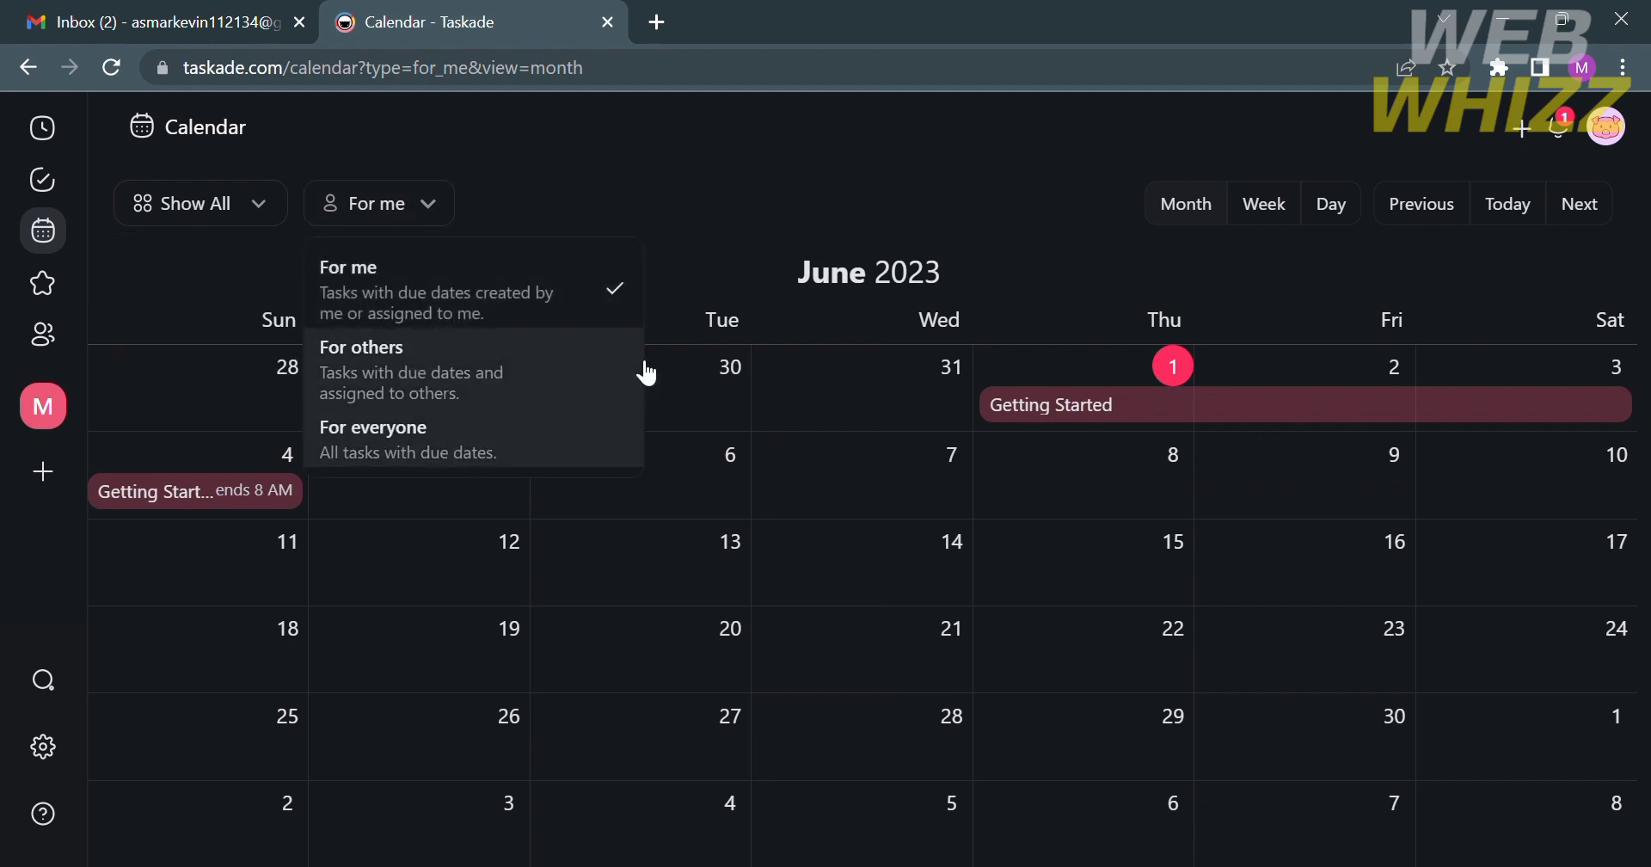
left_click(803, 183)
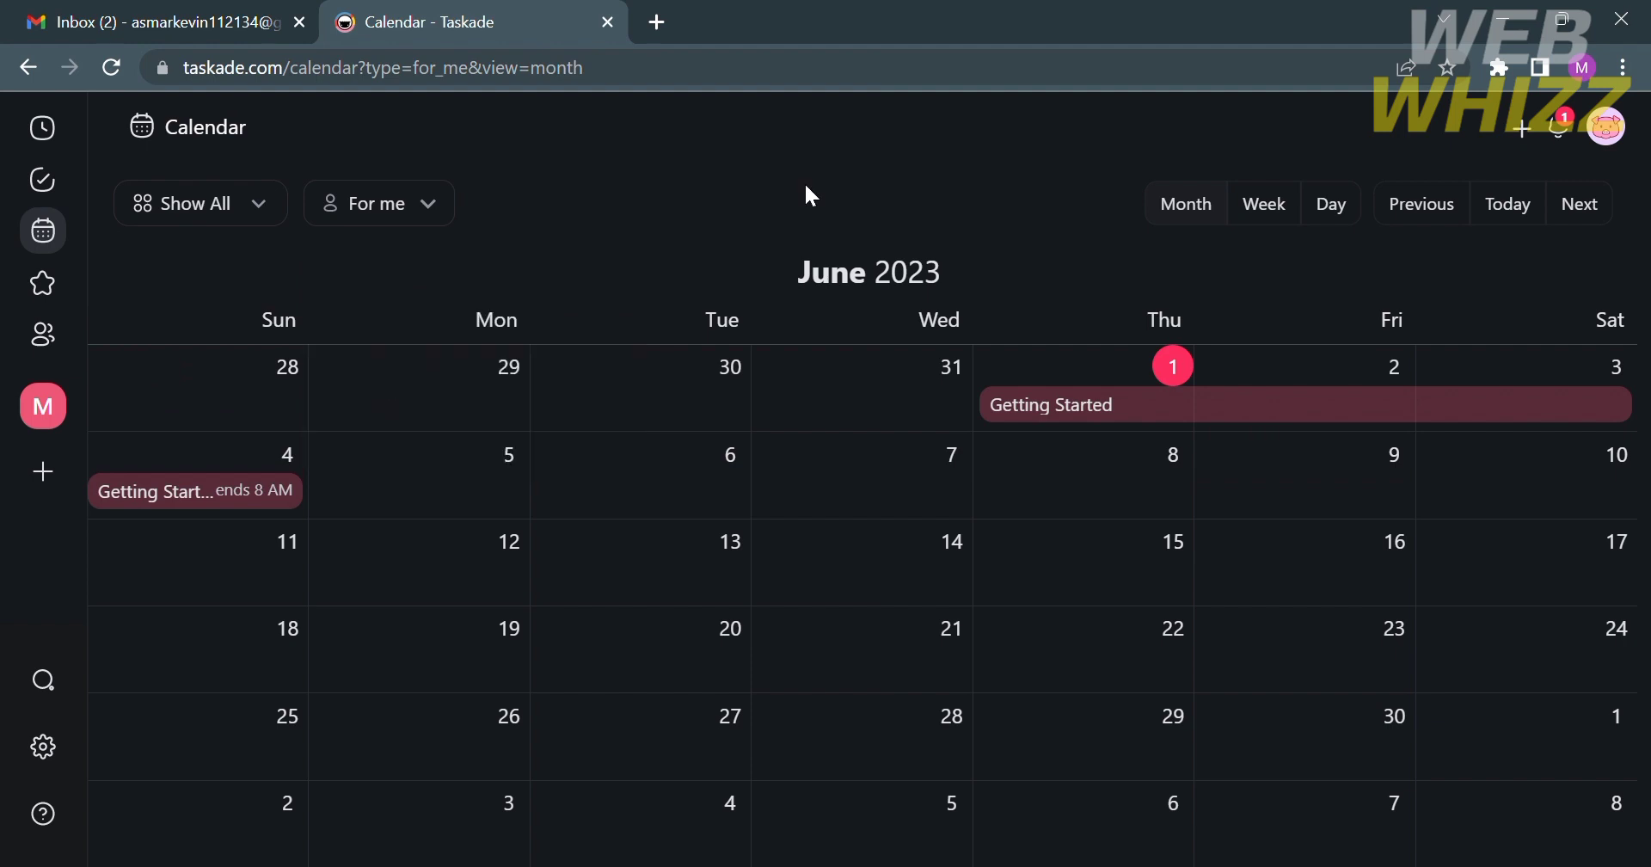
- Try week and day views, step from 31 May to 2 June, then return to month view
left_click(1283, 218)
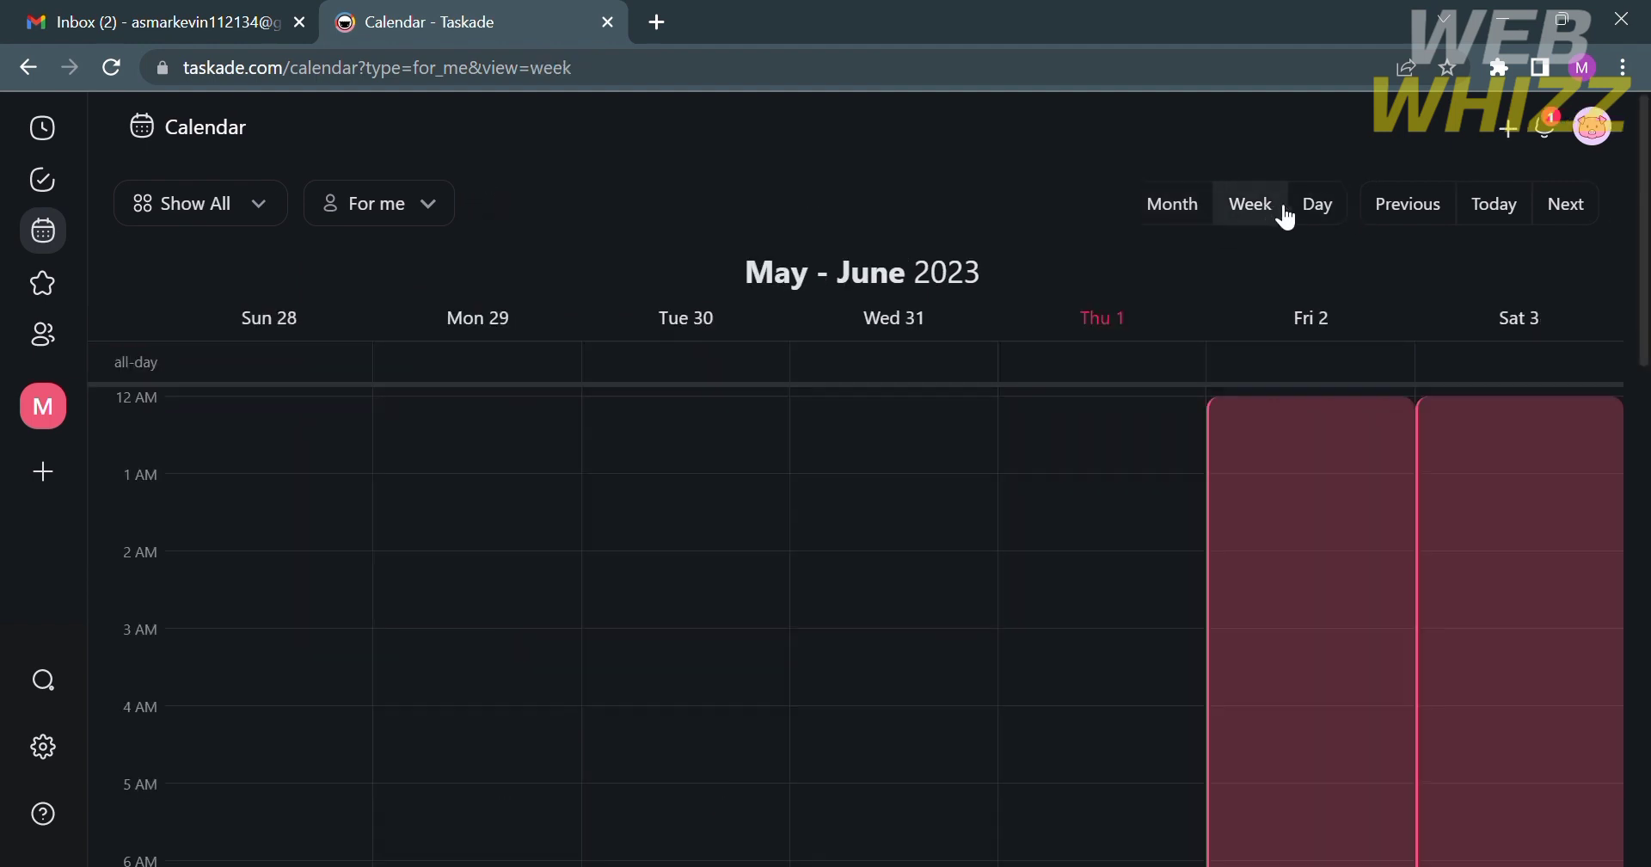
left_click(1313, 215)
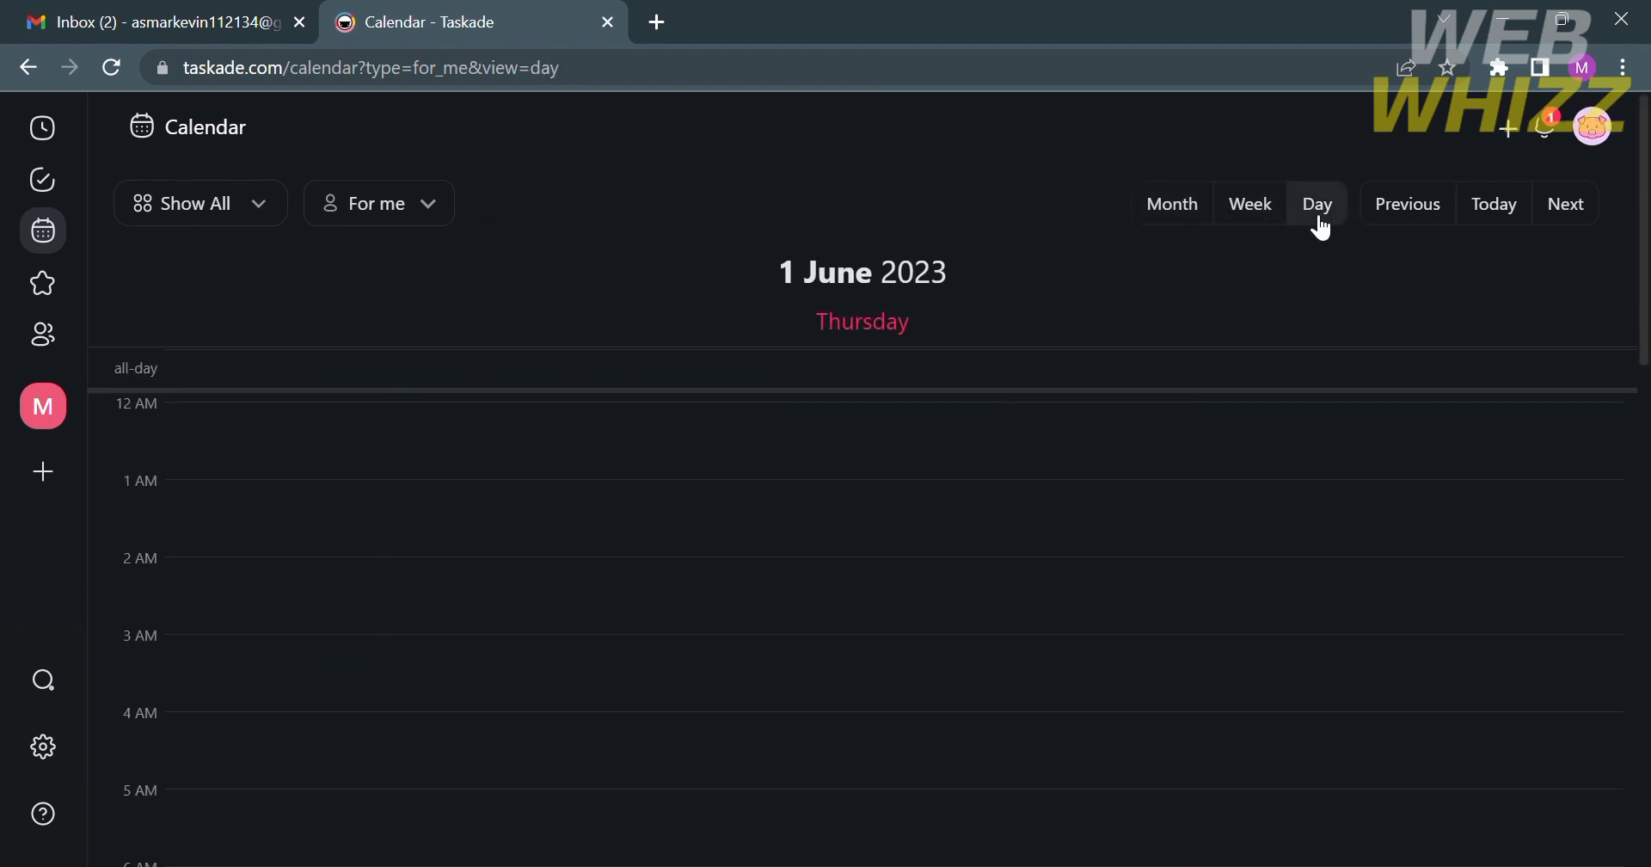
left_click(1398, 234)
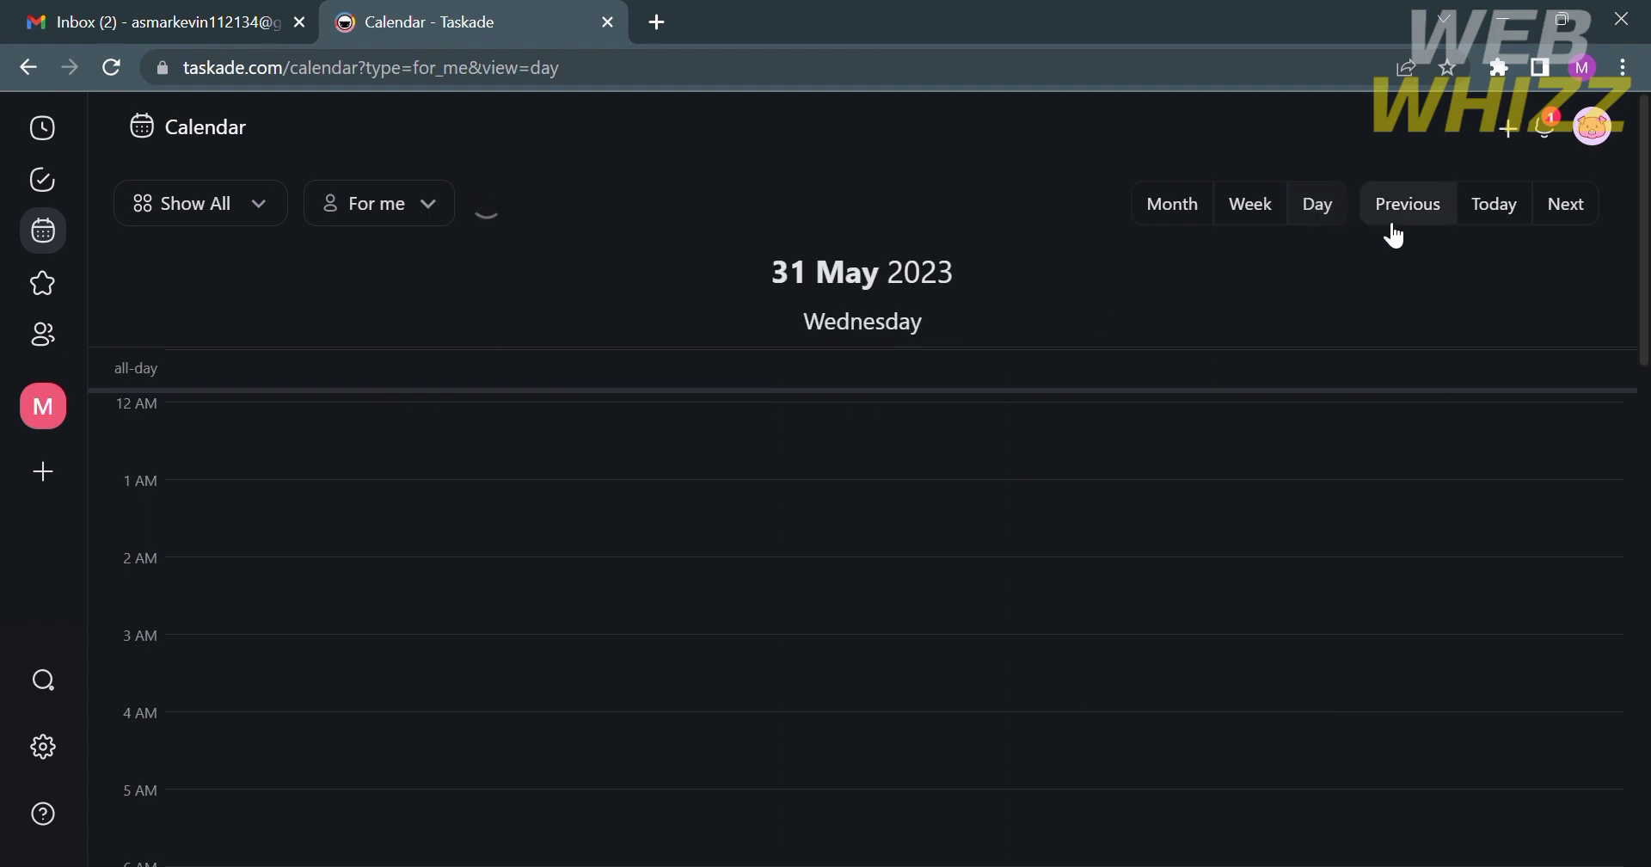
left_click(1499, 215)
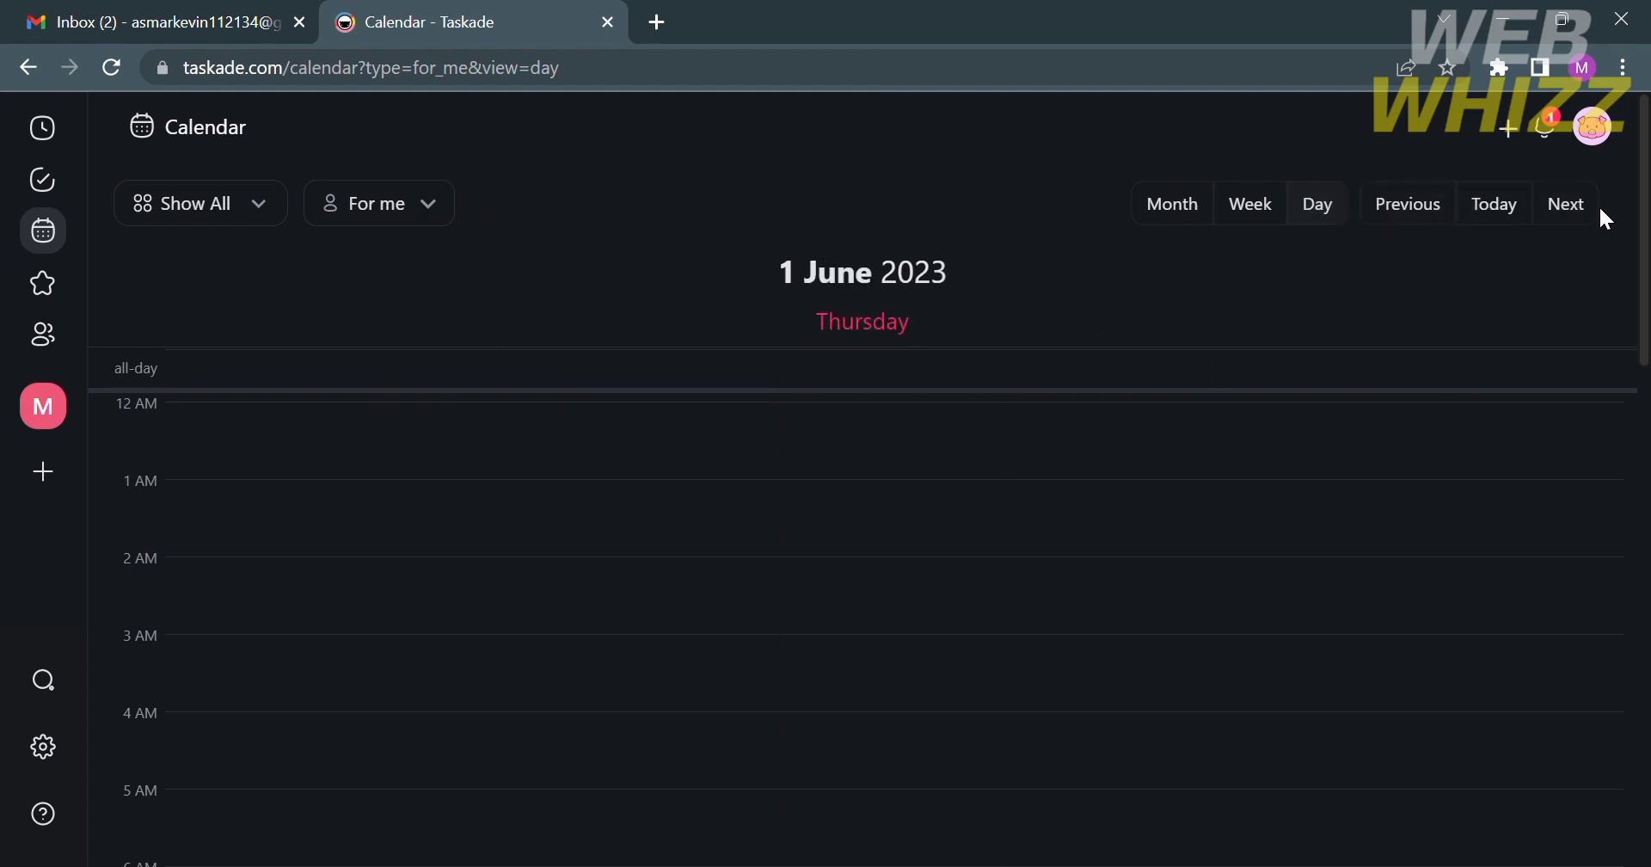
left_click(1572, 213)
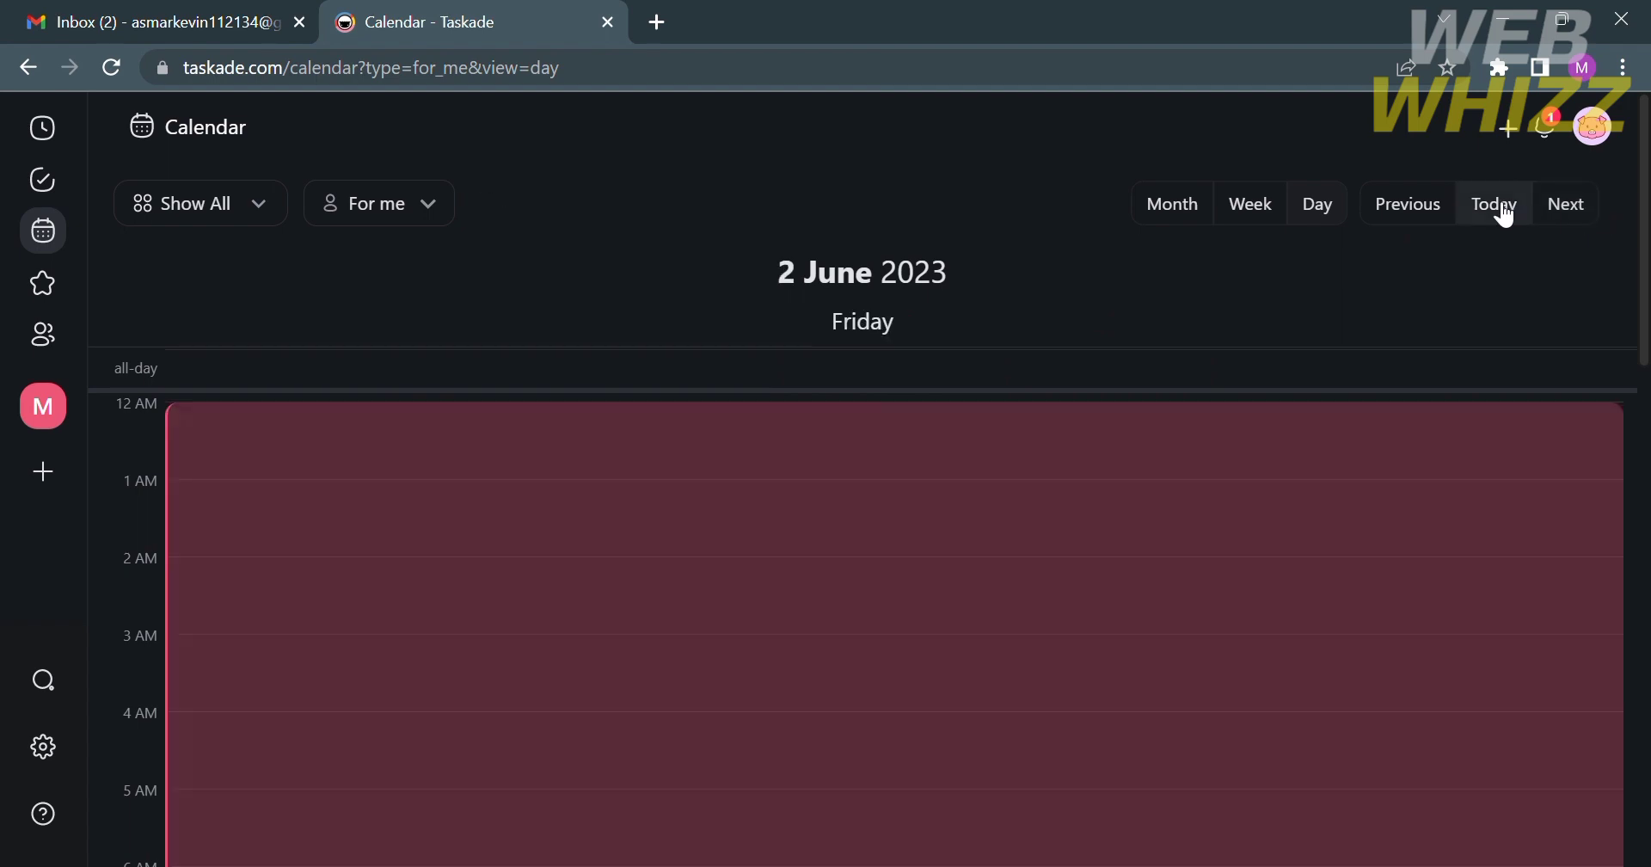
left_click(1207, 220)
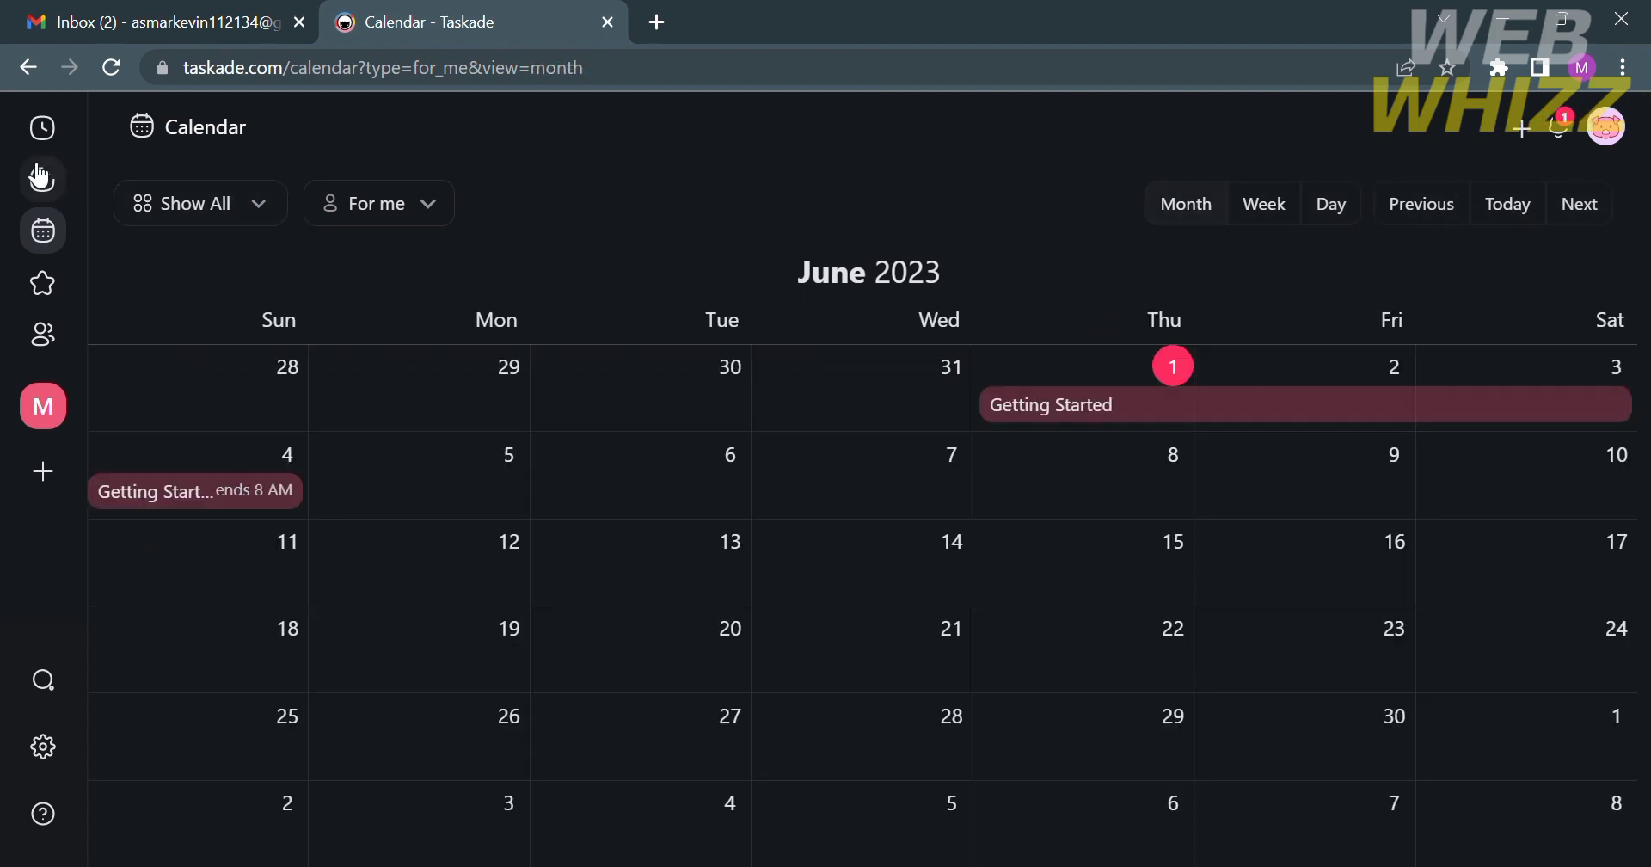
- Open the Starred page, which shows no starred projects yet
left_click(43, 292)
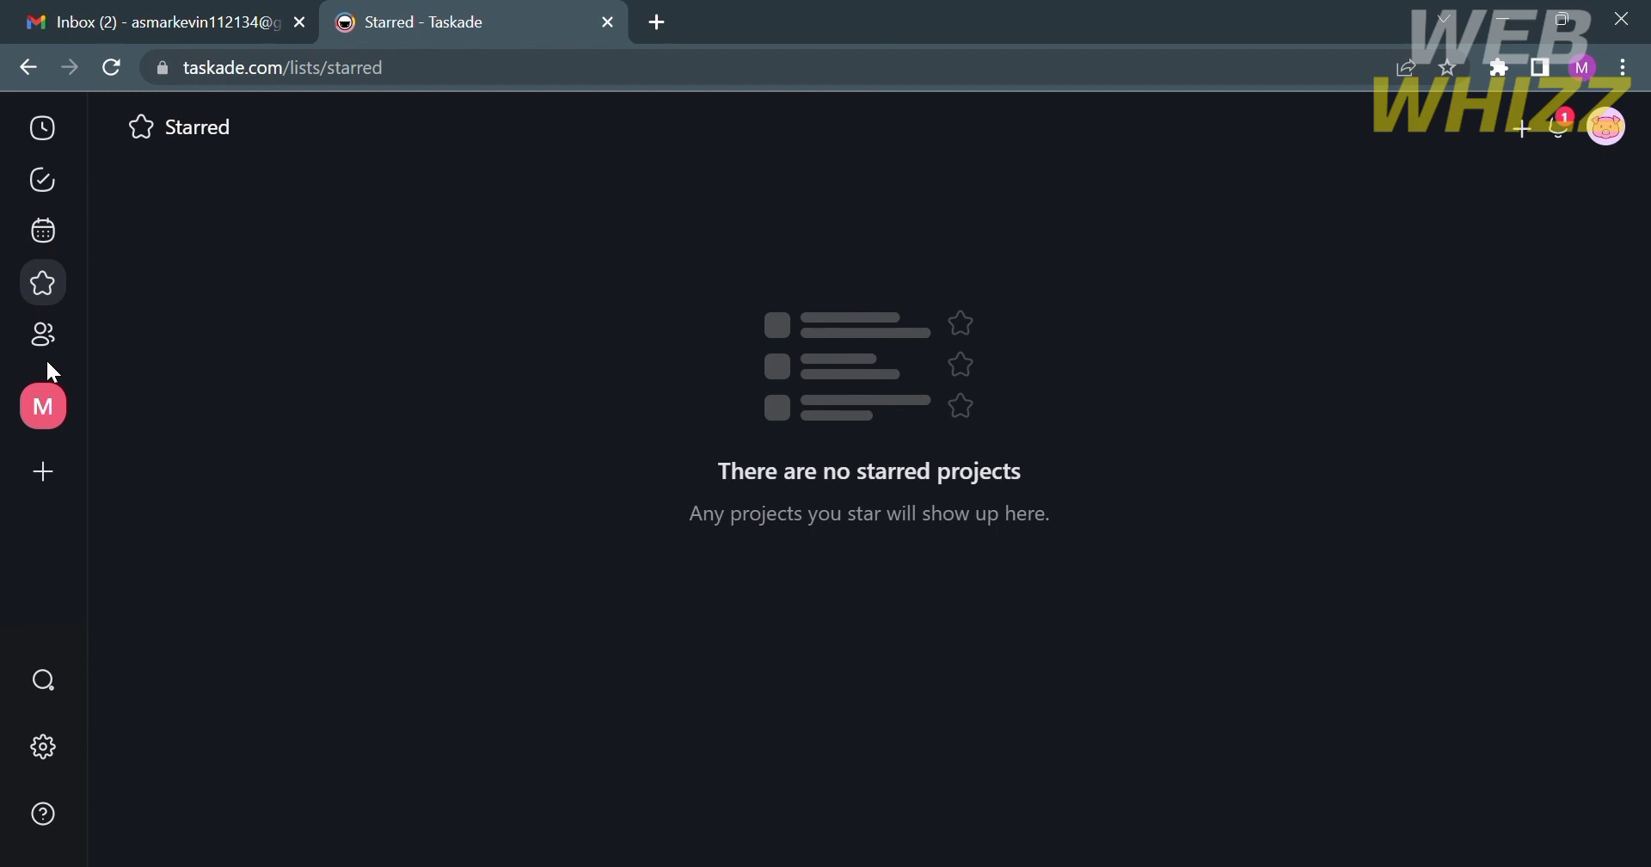
- Open the Shared with me page, which shows no shared projects
left_click(50, 358)
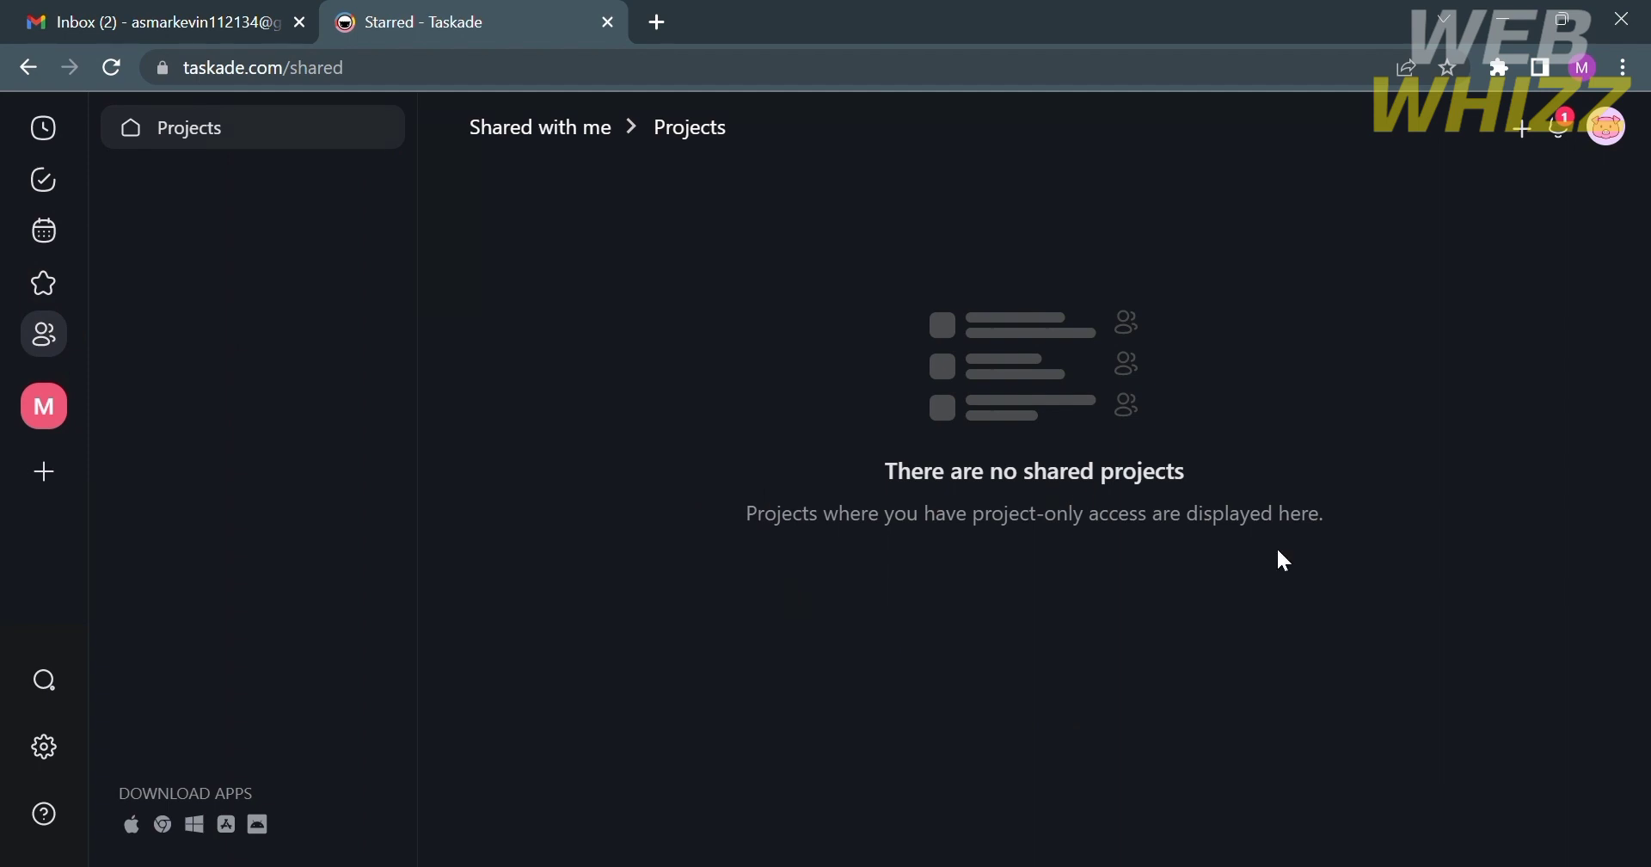
- Go to the My Study Time workspace home and browse its Last Modified project list
left_click(45, 414)
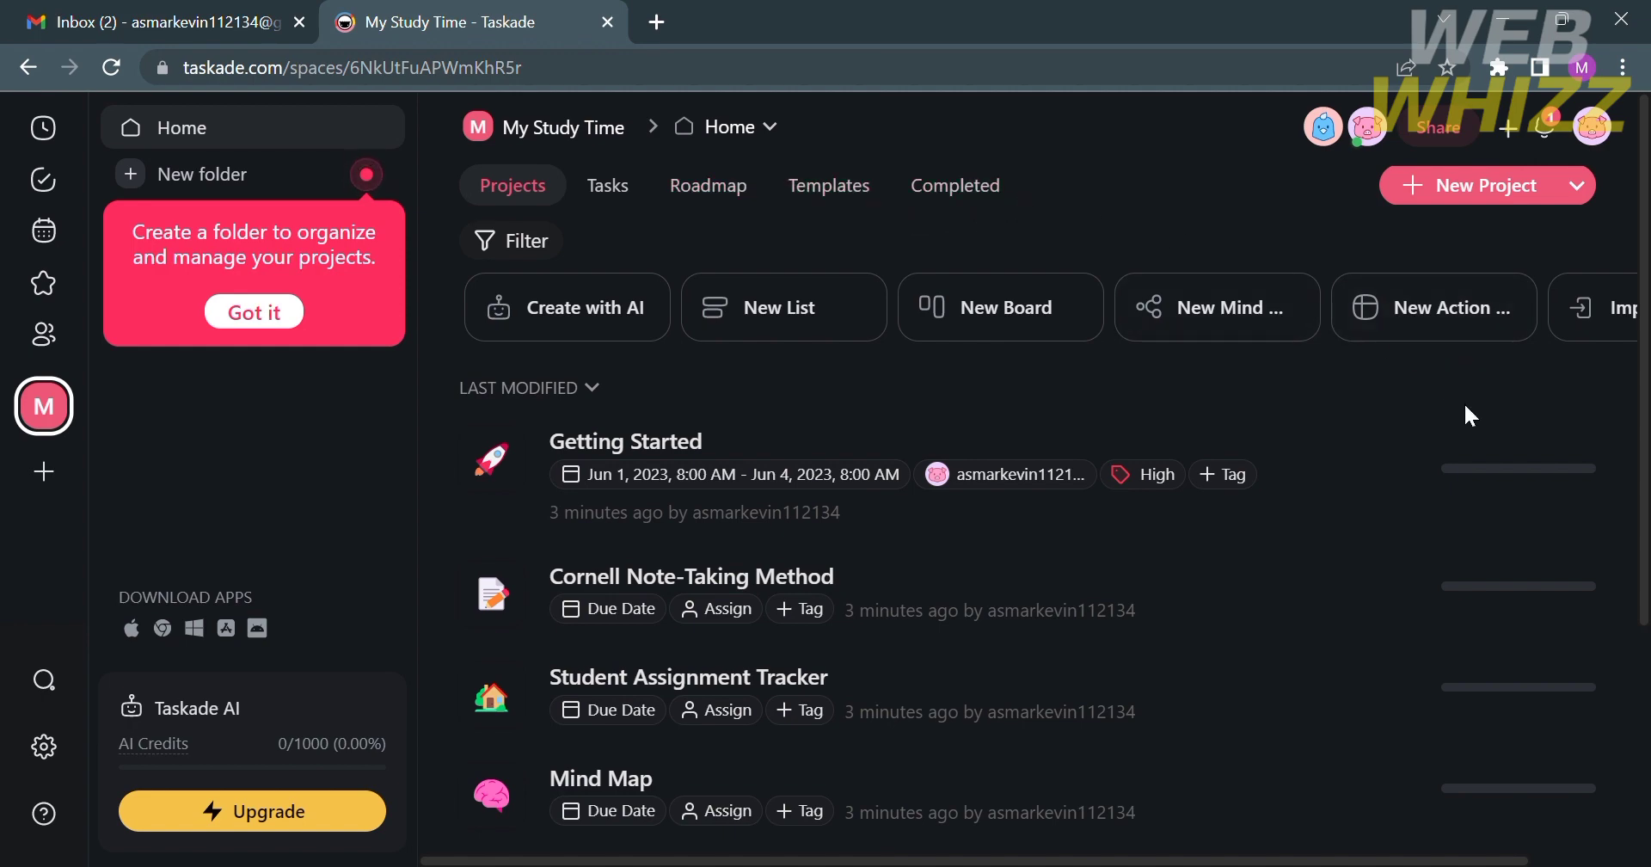
scroll(1464, 404, "down", 3)
scroll(1477, 419, "up", 3)
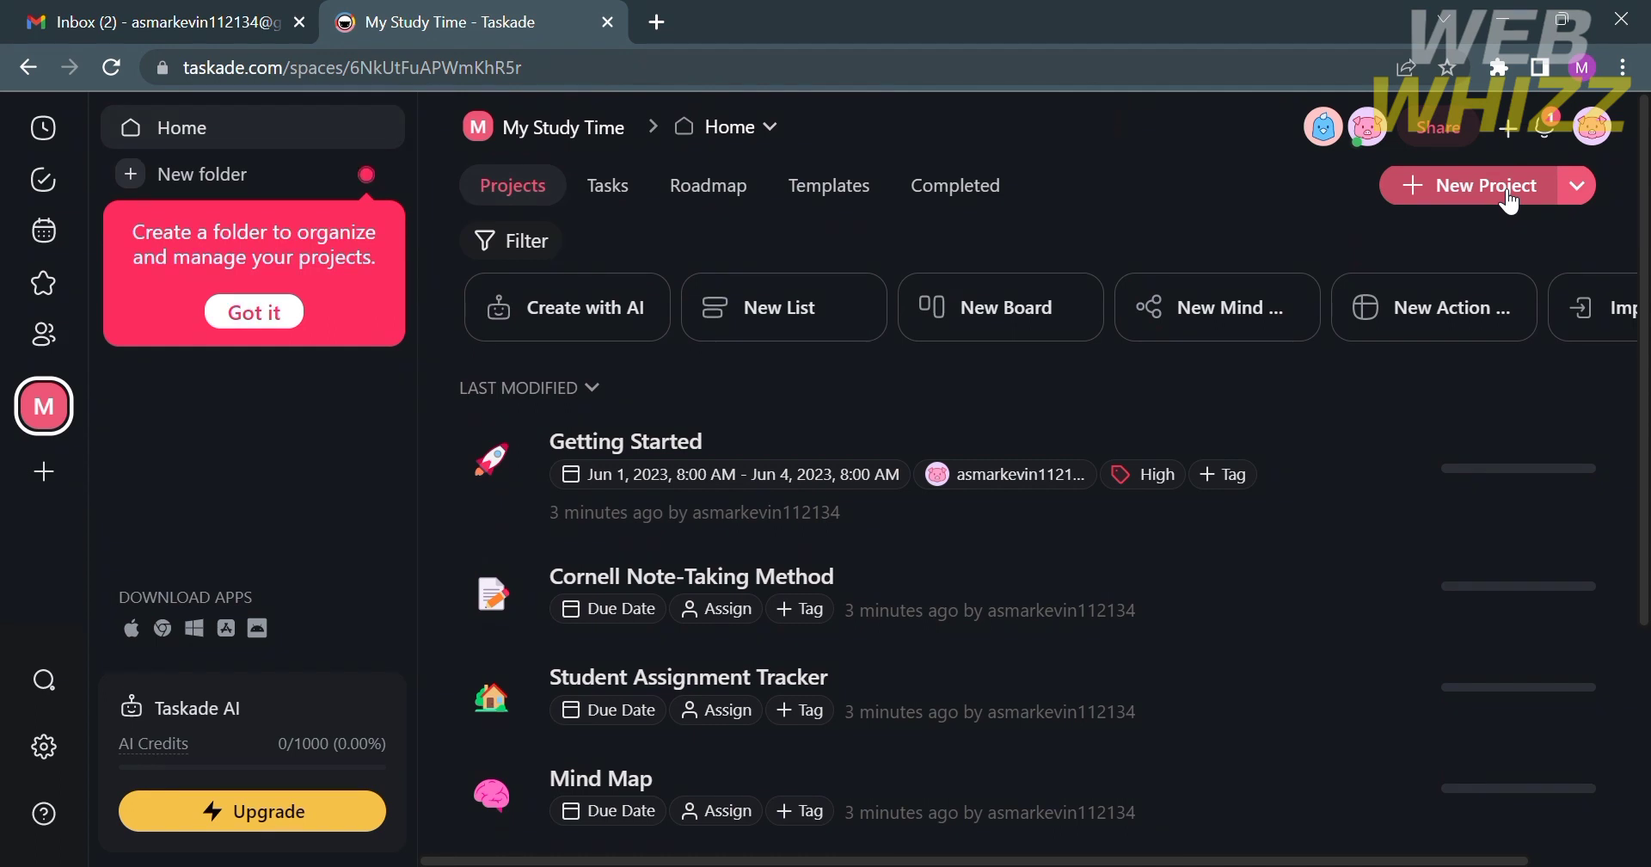
scroll(1493, 321, "right", 2)
scroll(1494, 321, "left", 2)
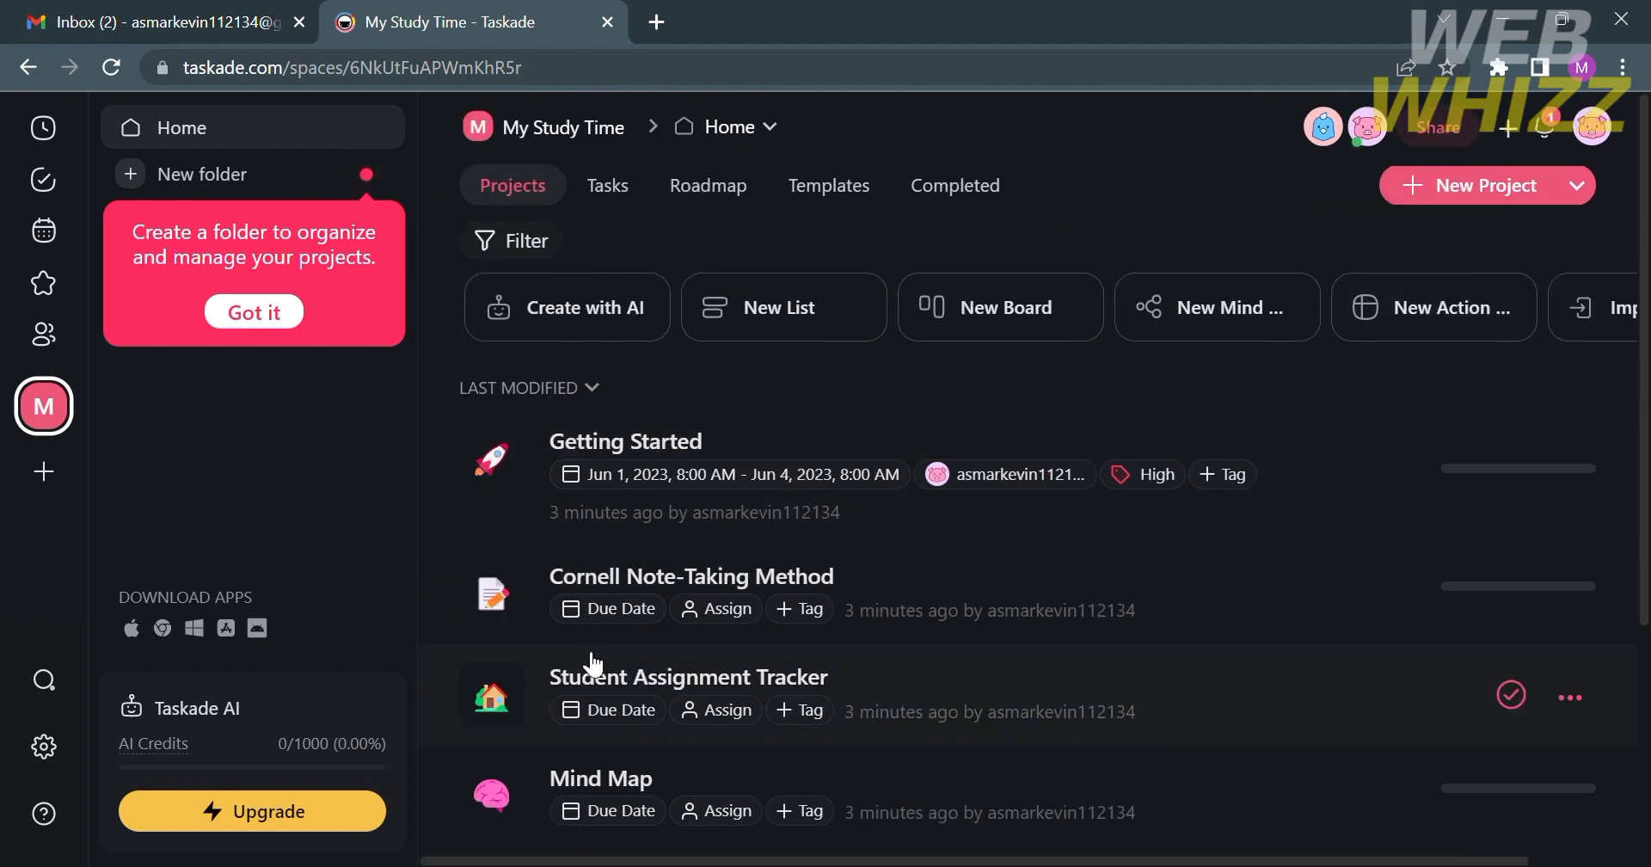
scroll(595, 664, "down", 4)
scroll(595, 664, "up", 2)
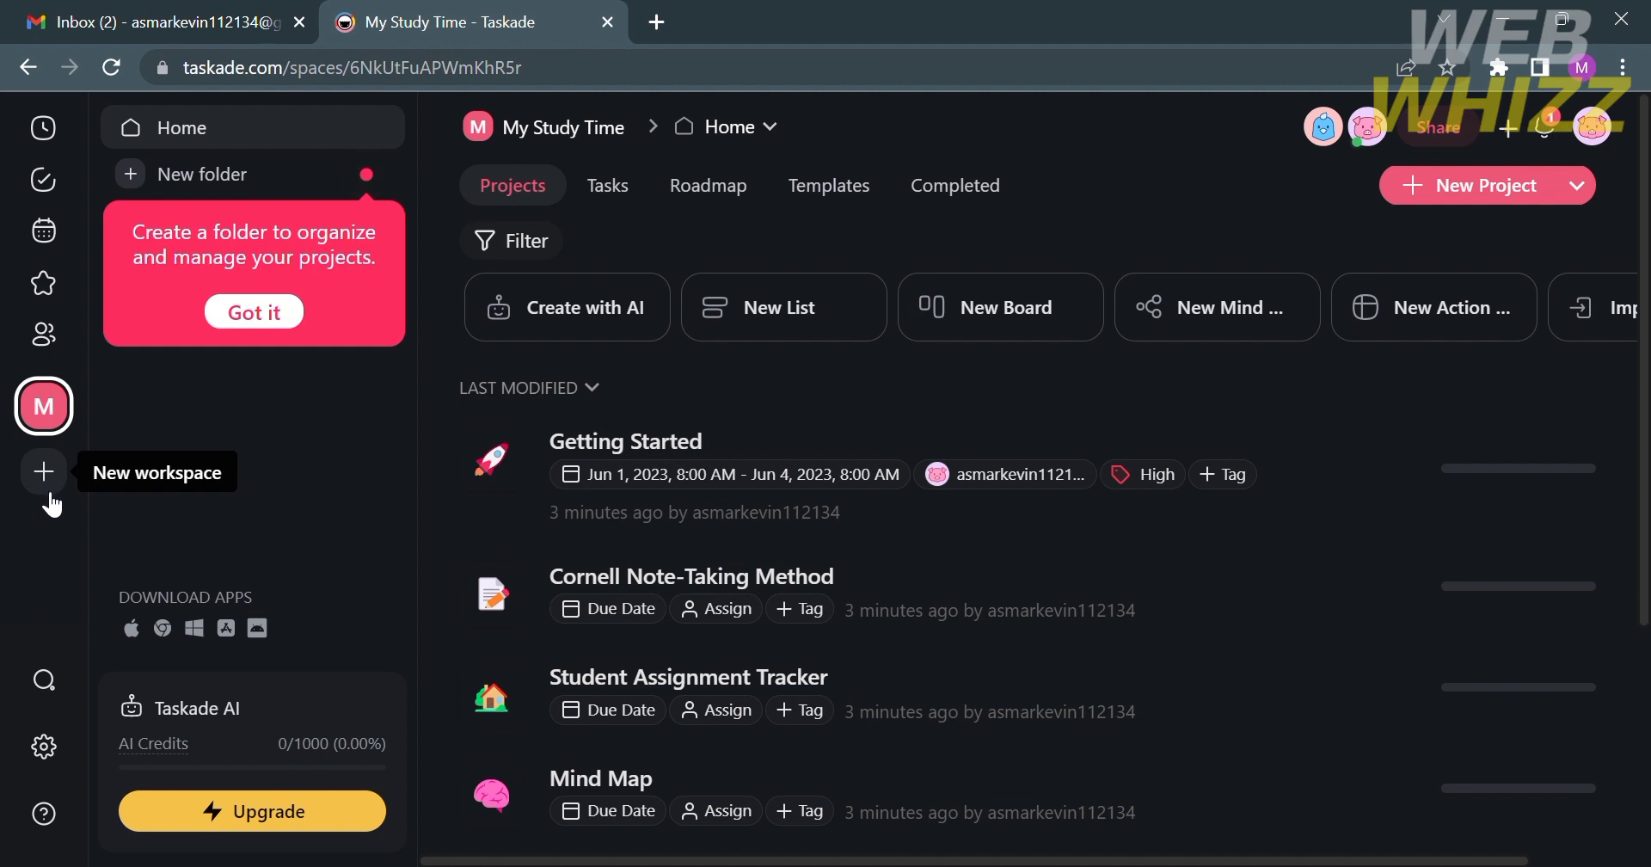
- Open global search and filter by Task, Comment, then Project to show 60 project results
left_click(45, 680)
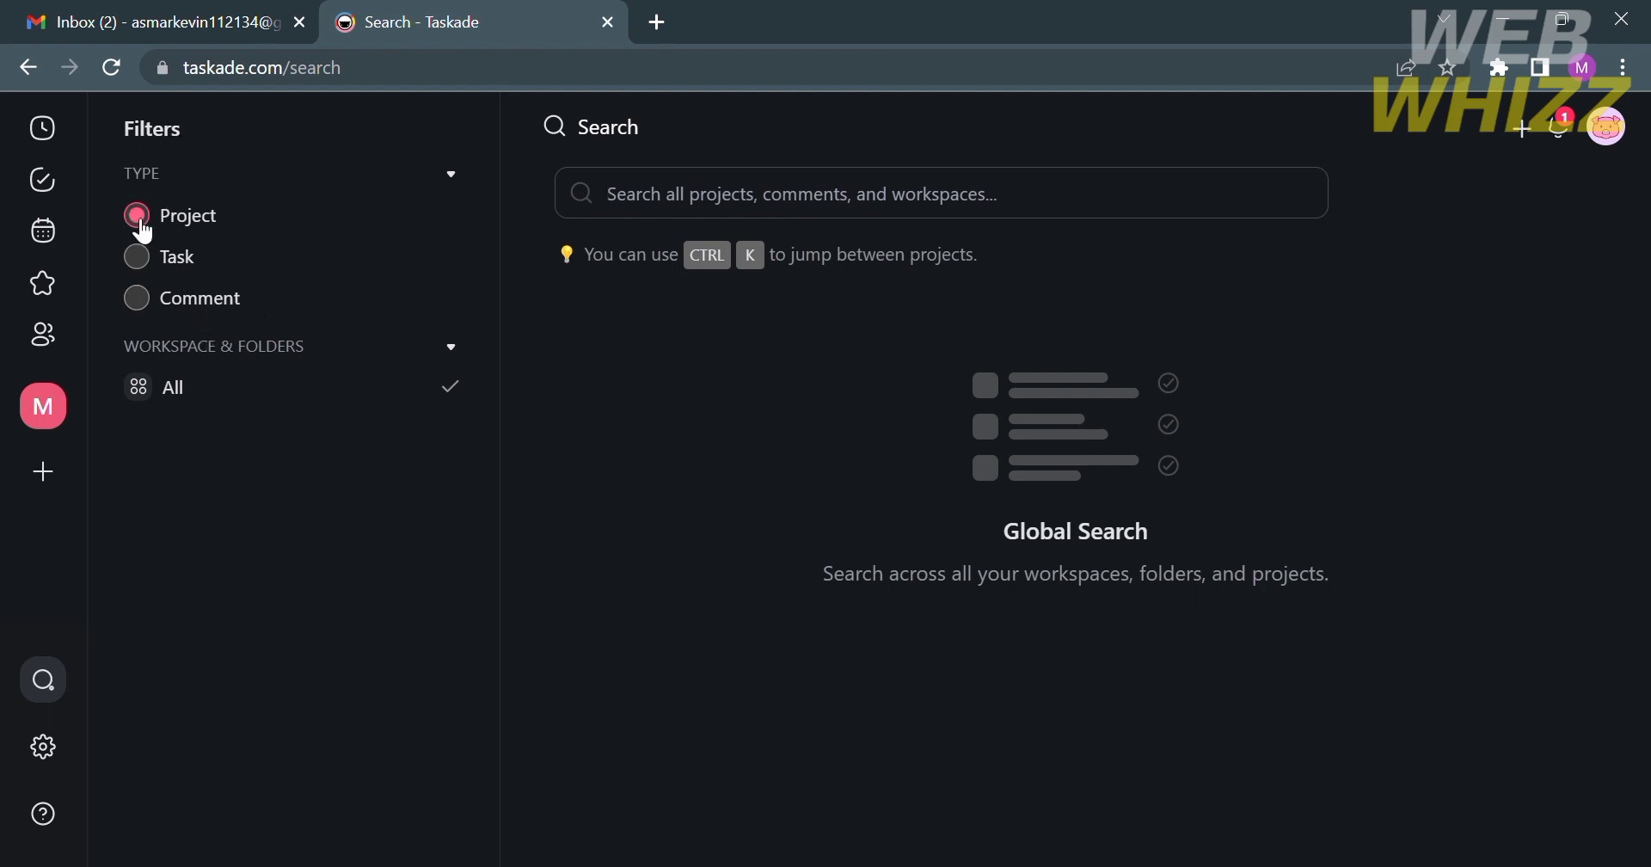
left_click(151, 275)
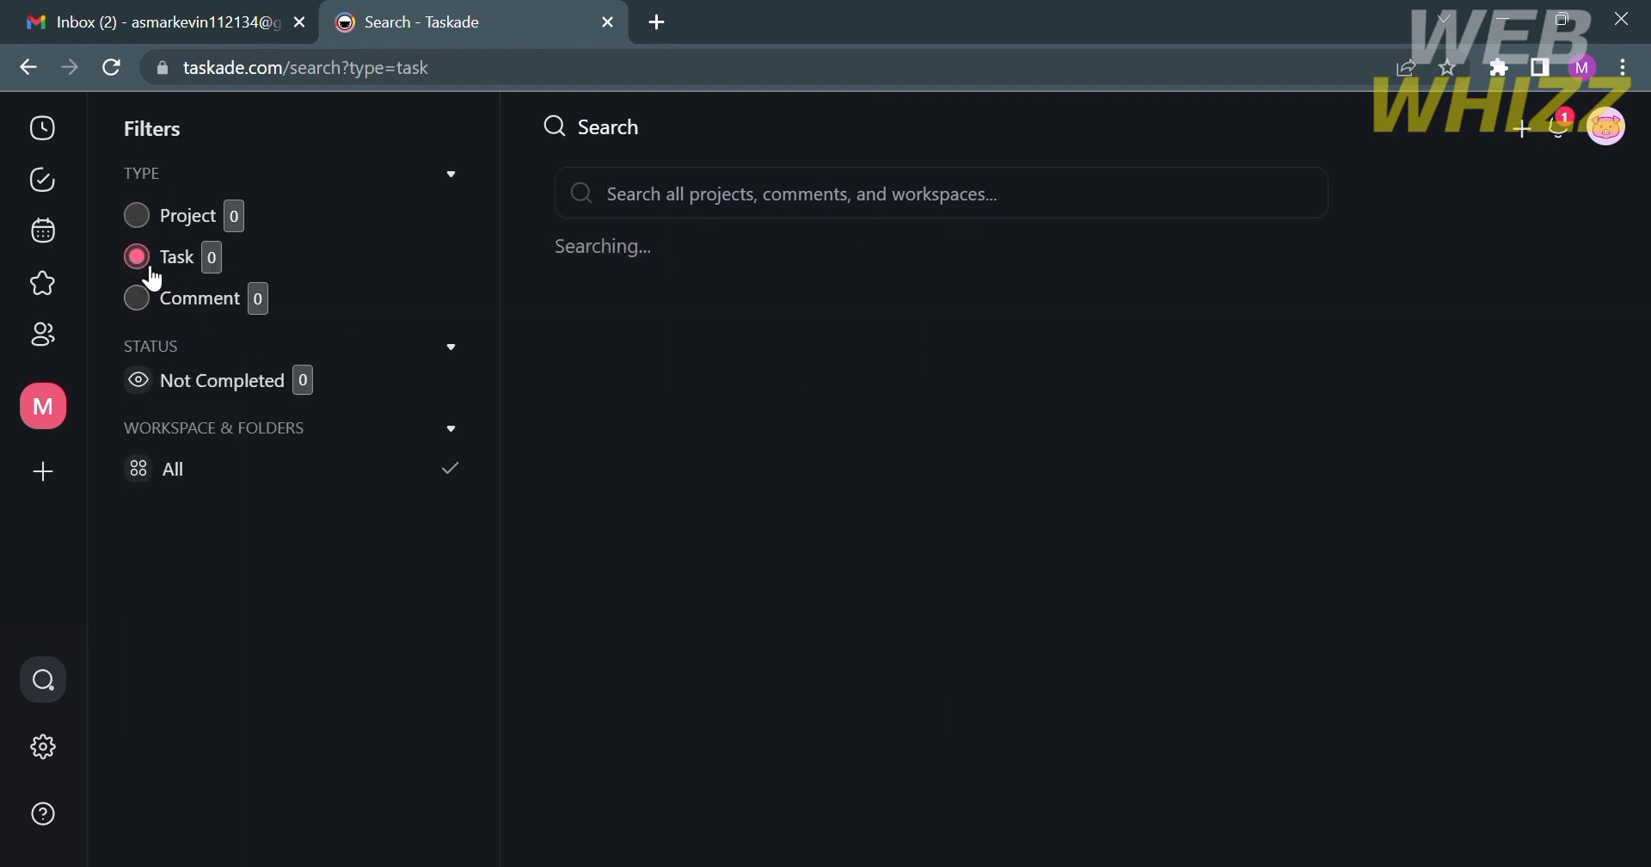
left_click(140, 297)
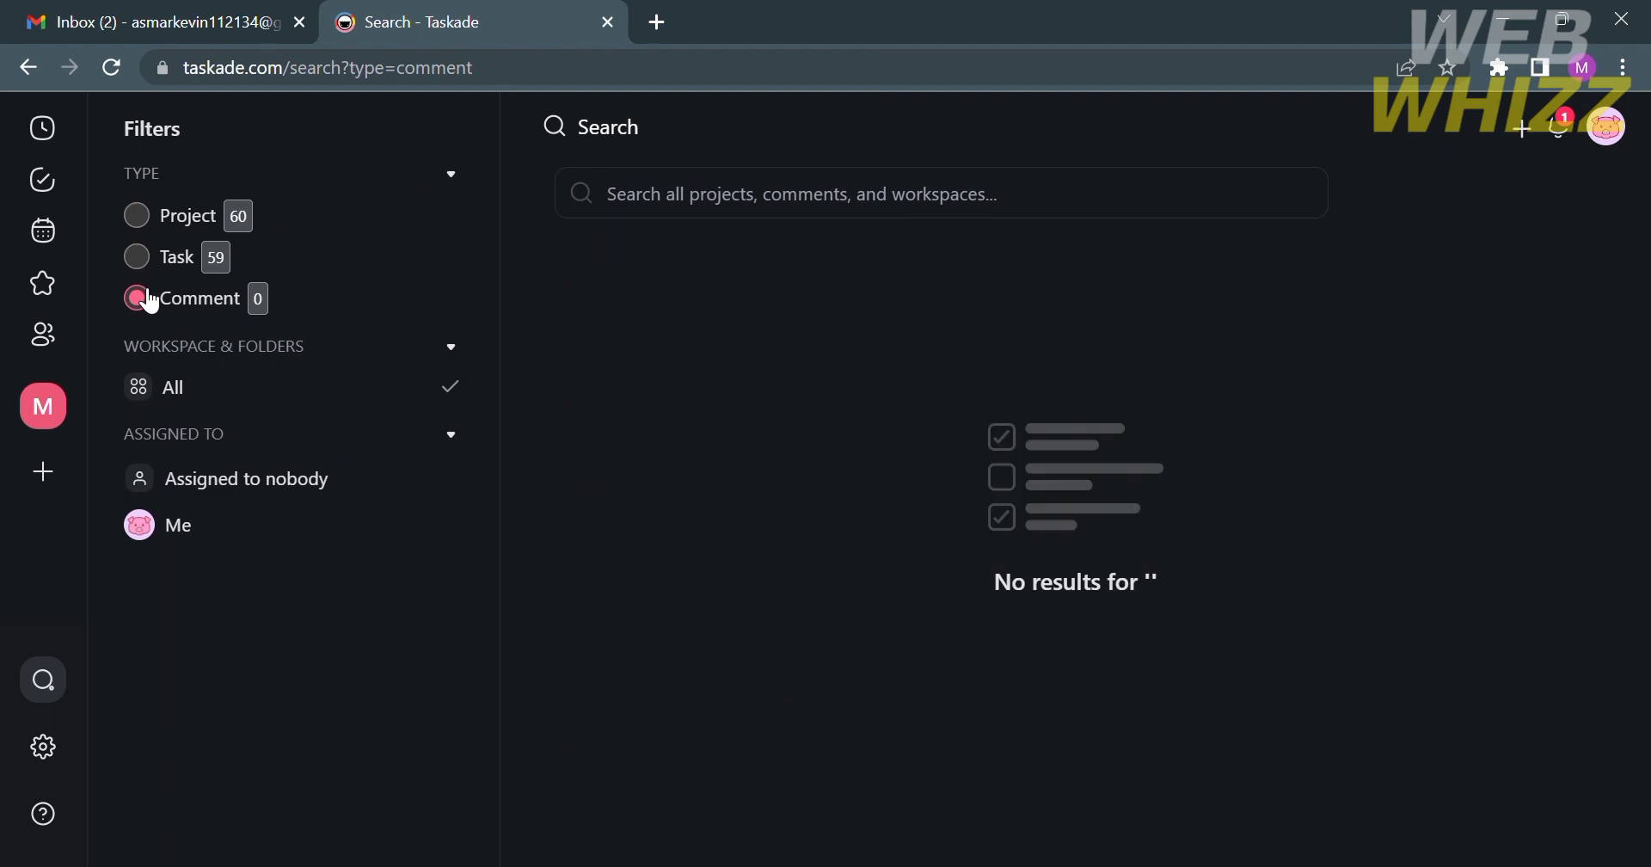
left_click(161, 299)
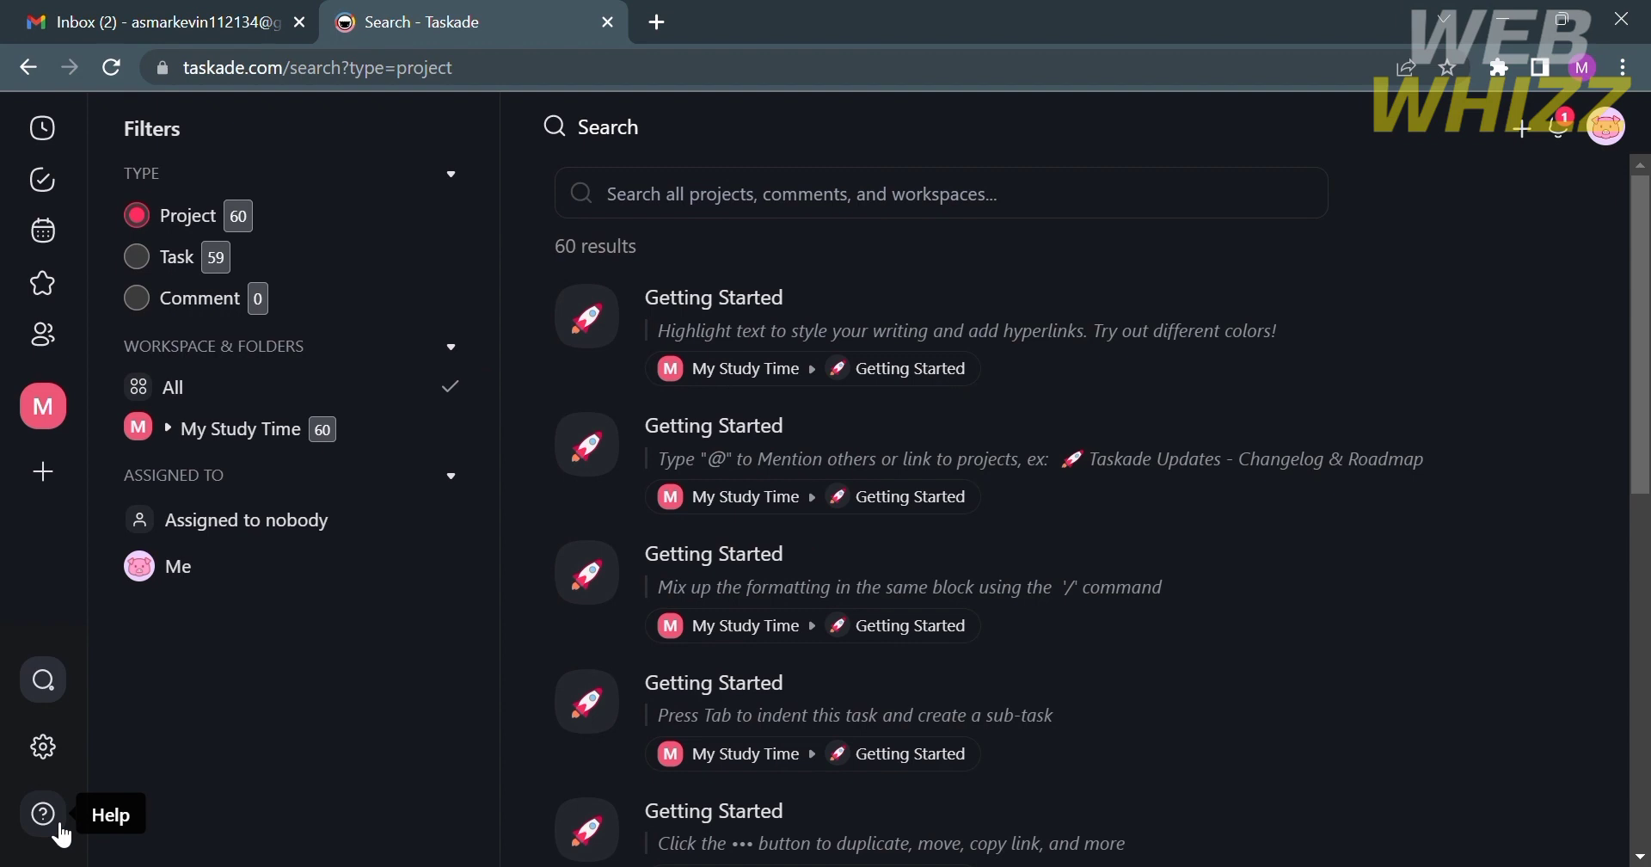
- Open the Help Center in a new tab and browse down to the Promoted articles
left_click(44, 815)
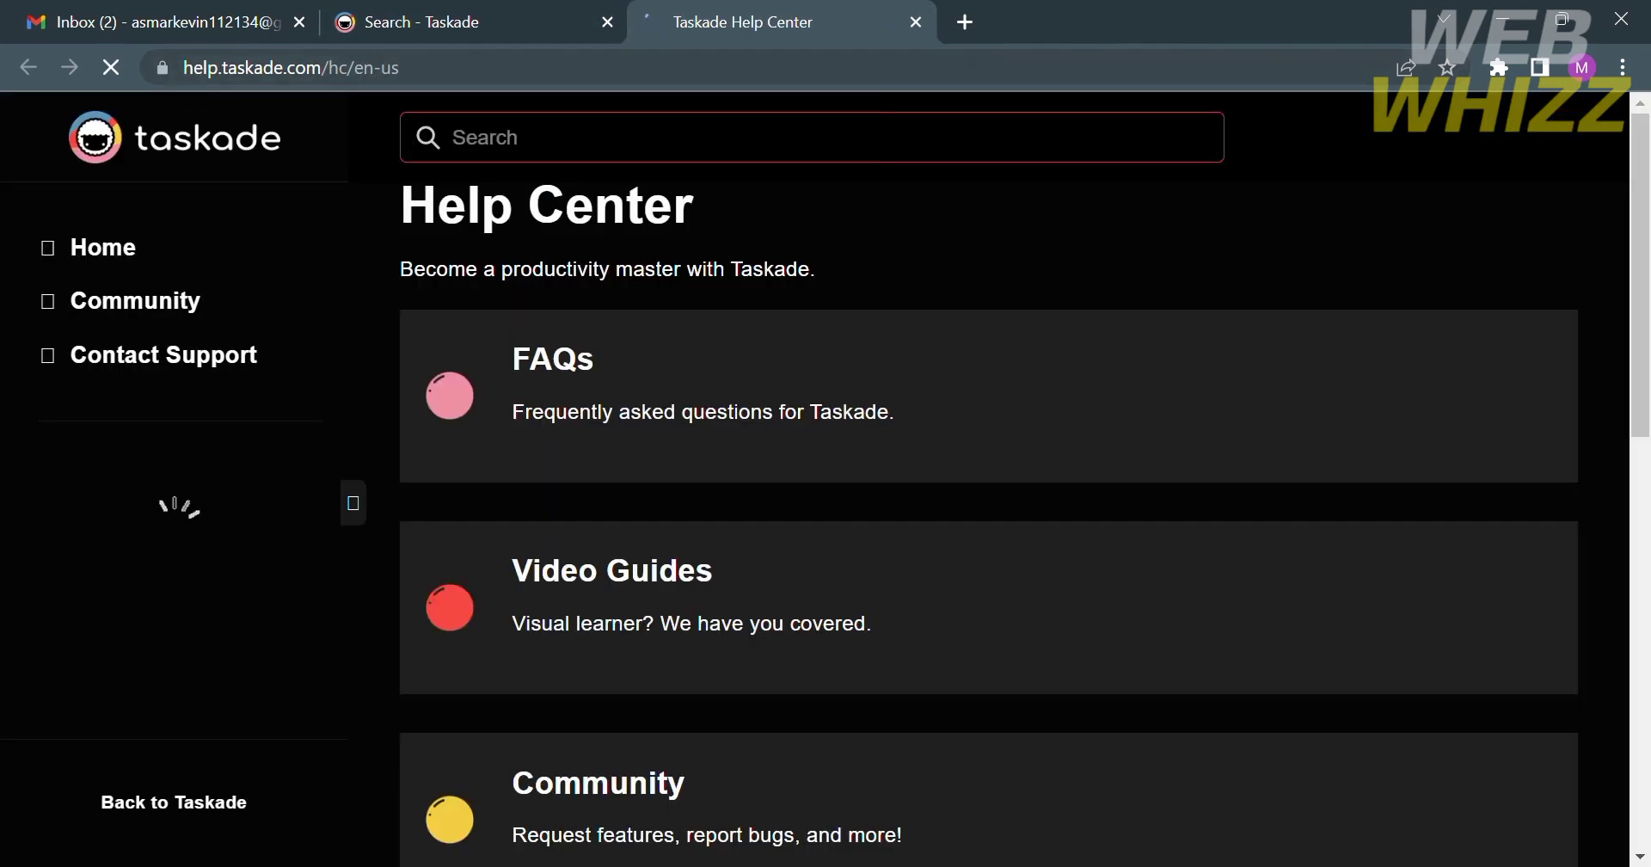
scroll(641, 609, "down", 2)
scroll(641, 609, "down", 1)
scroll(641, 609, "up", 3)
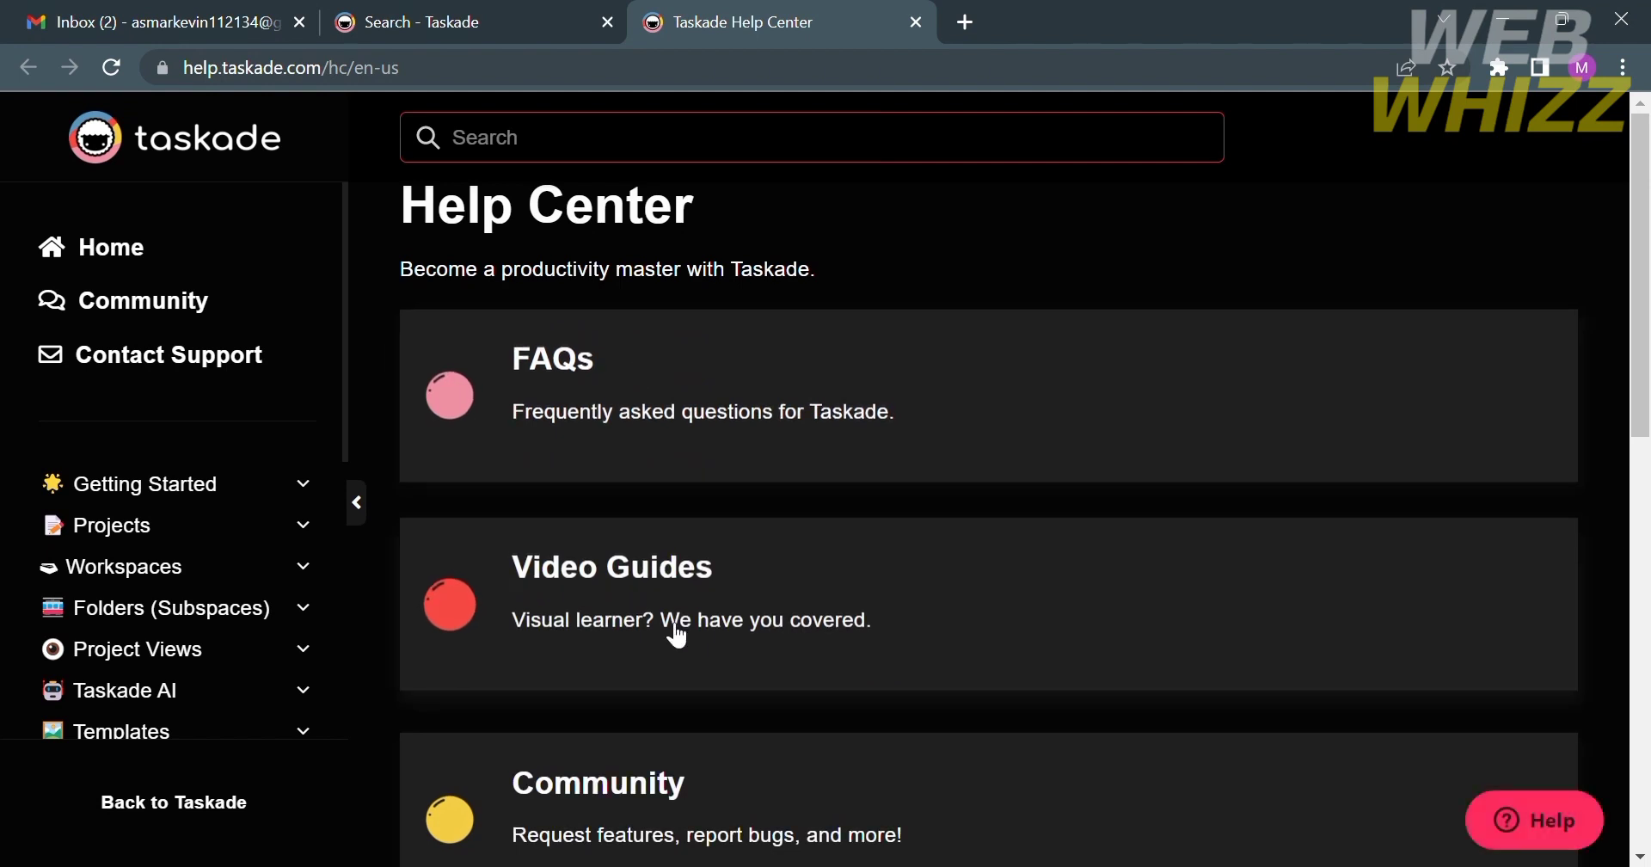
scroll(669, 731, "down", 2)
scroll(670, 735, "down", 5)
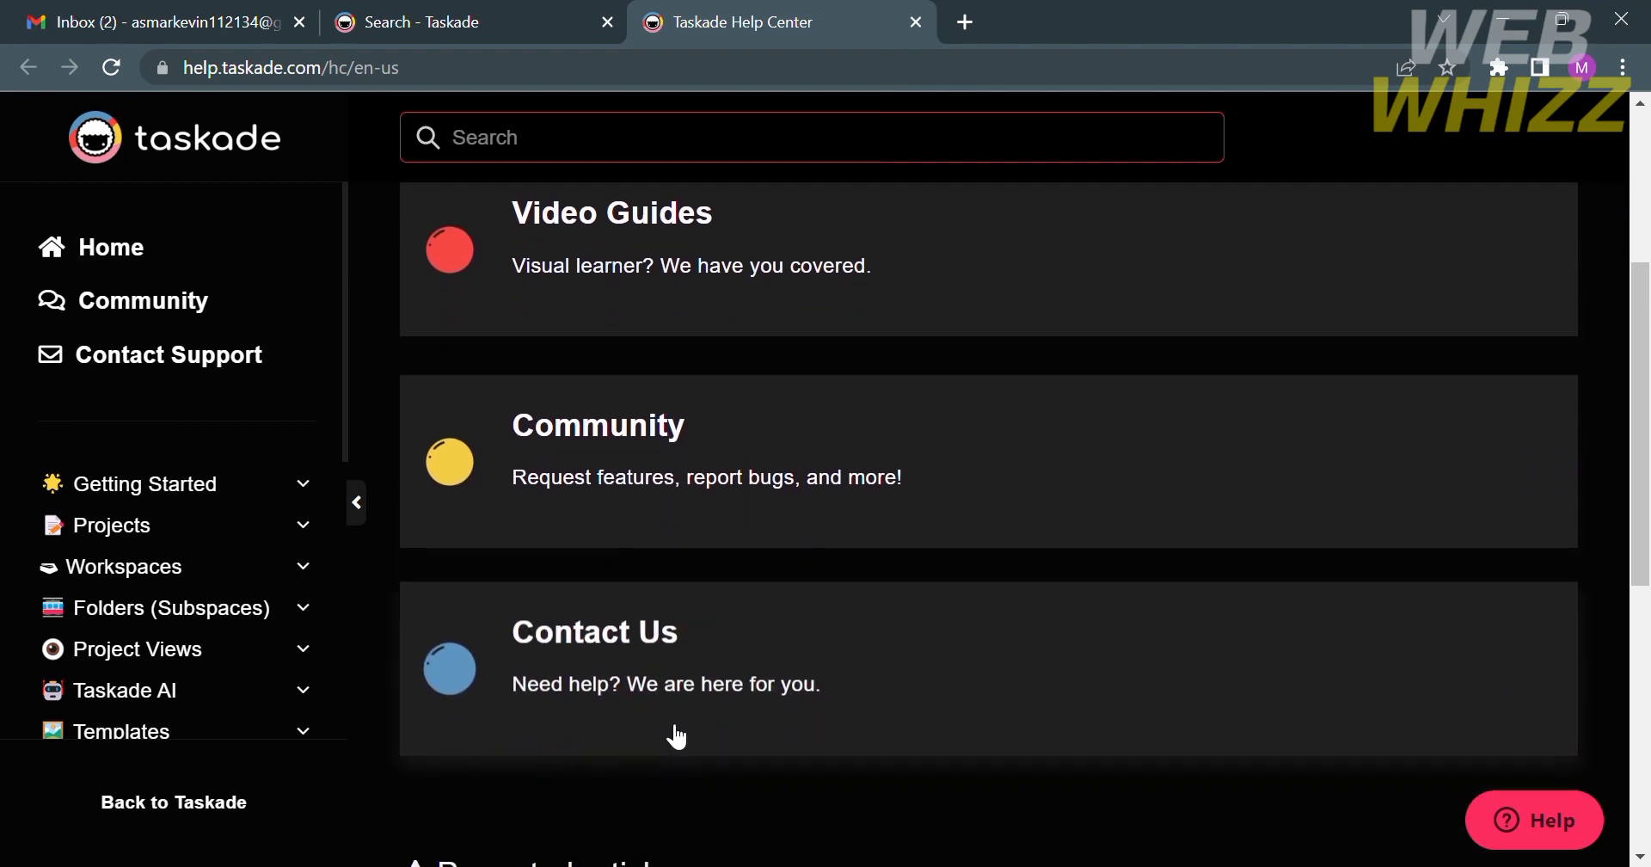
scroll(676, 737, "up", 5)
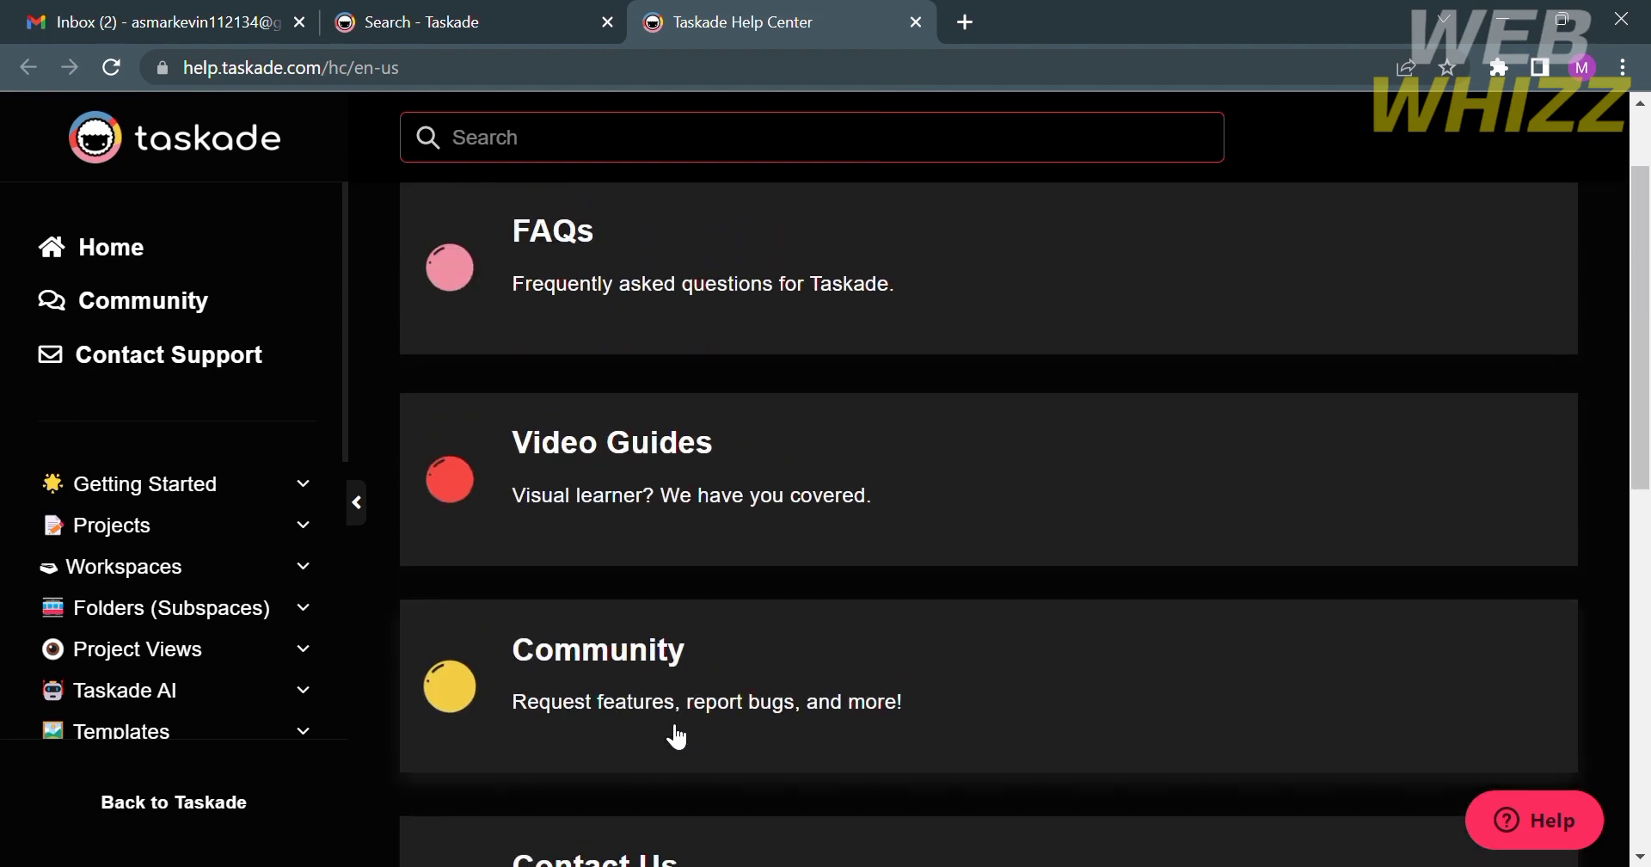
scroll(675, 735, "down", 5)
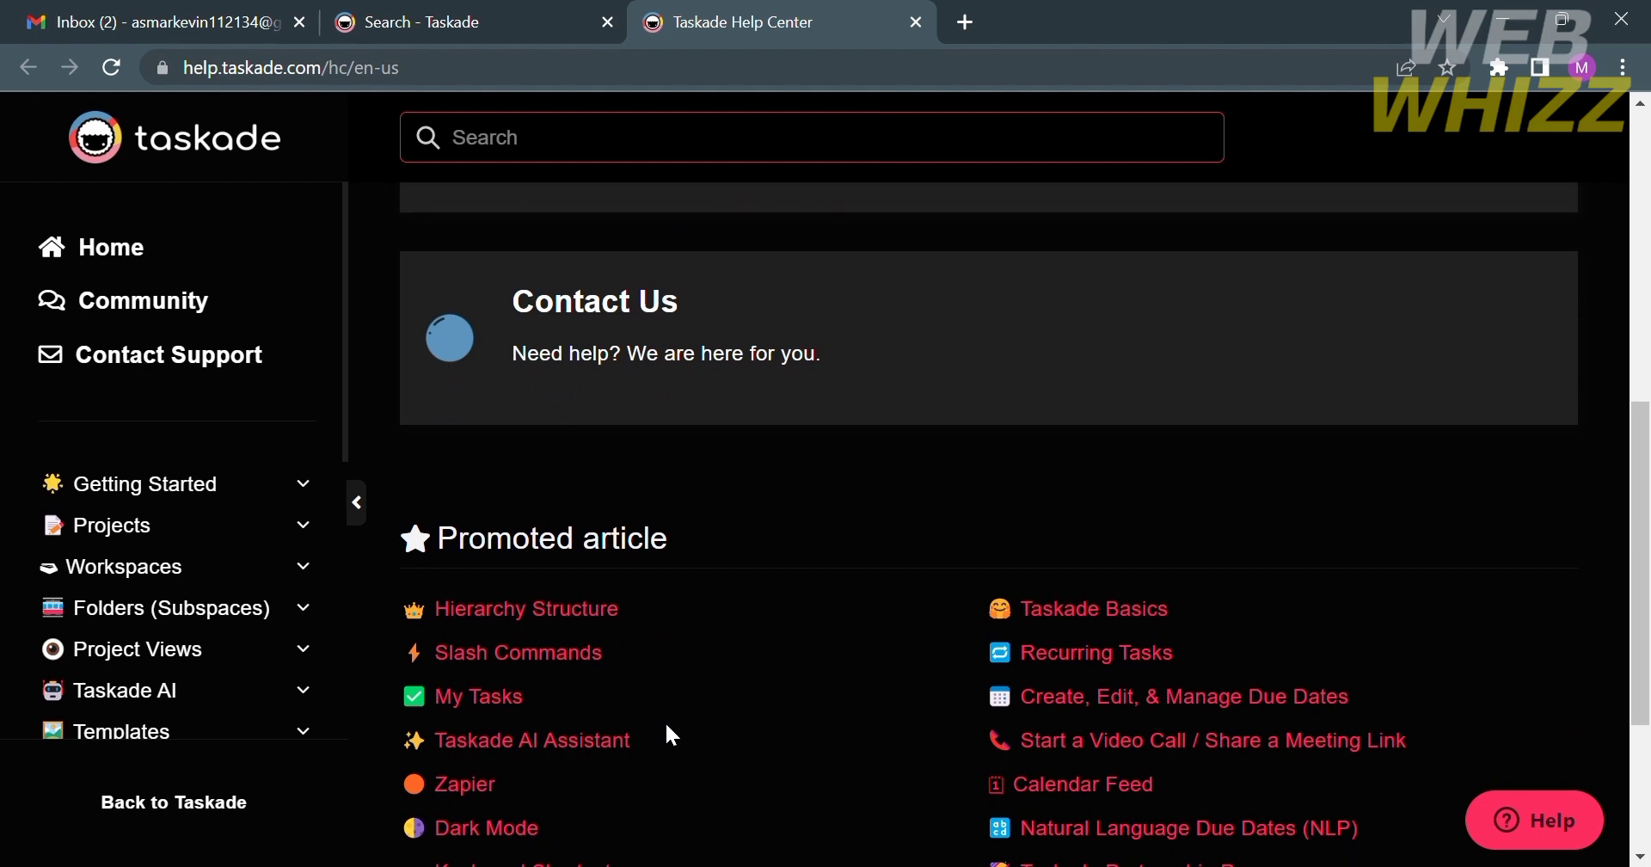
scroll(673, 737, "down", 3)
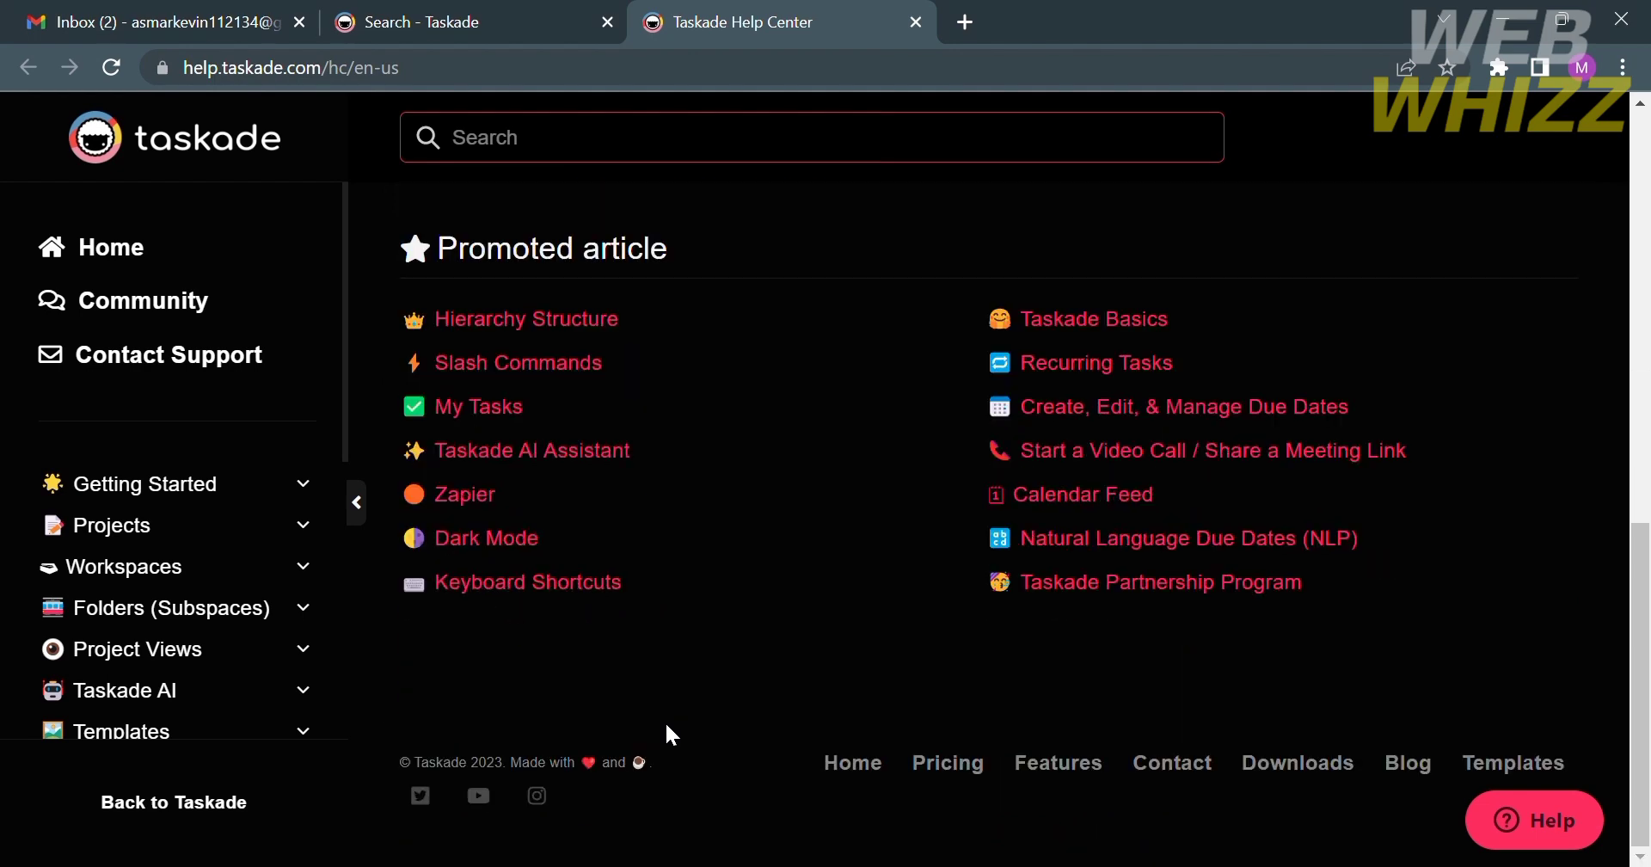
- Close the Help Center tab and review the Account settings profile, including time zone and format
left_click(917, 22)
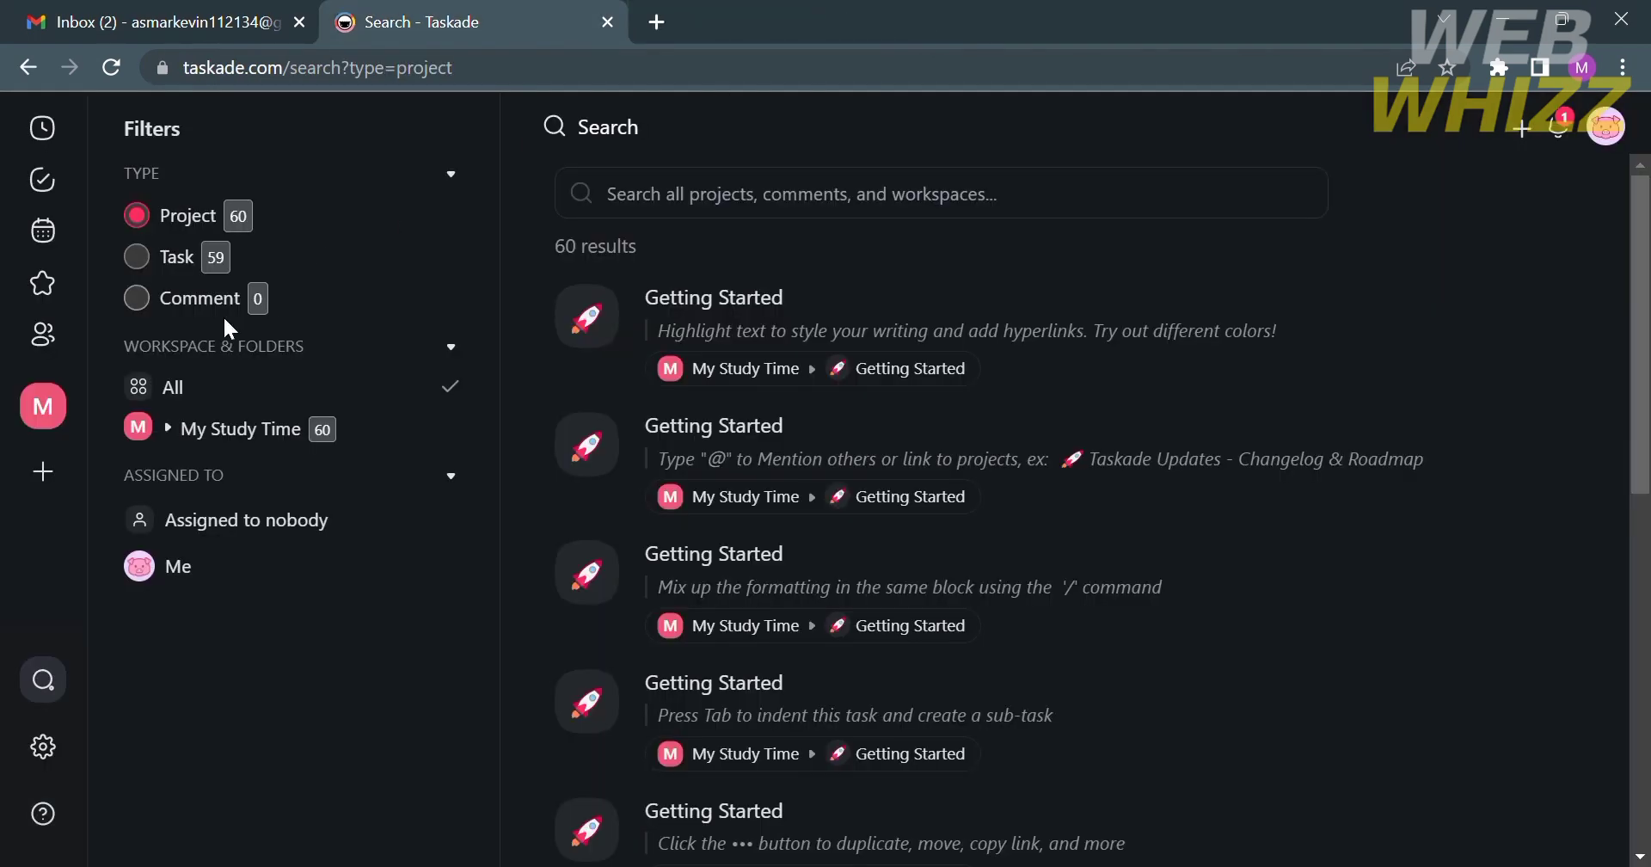
left_click(43, 750)
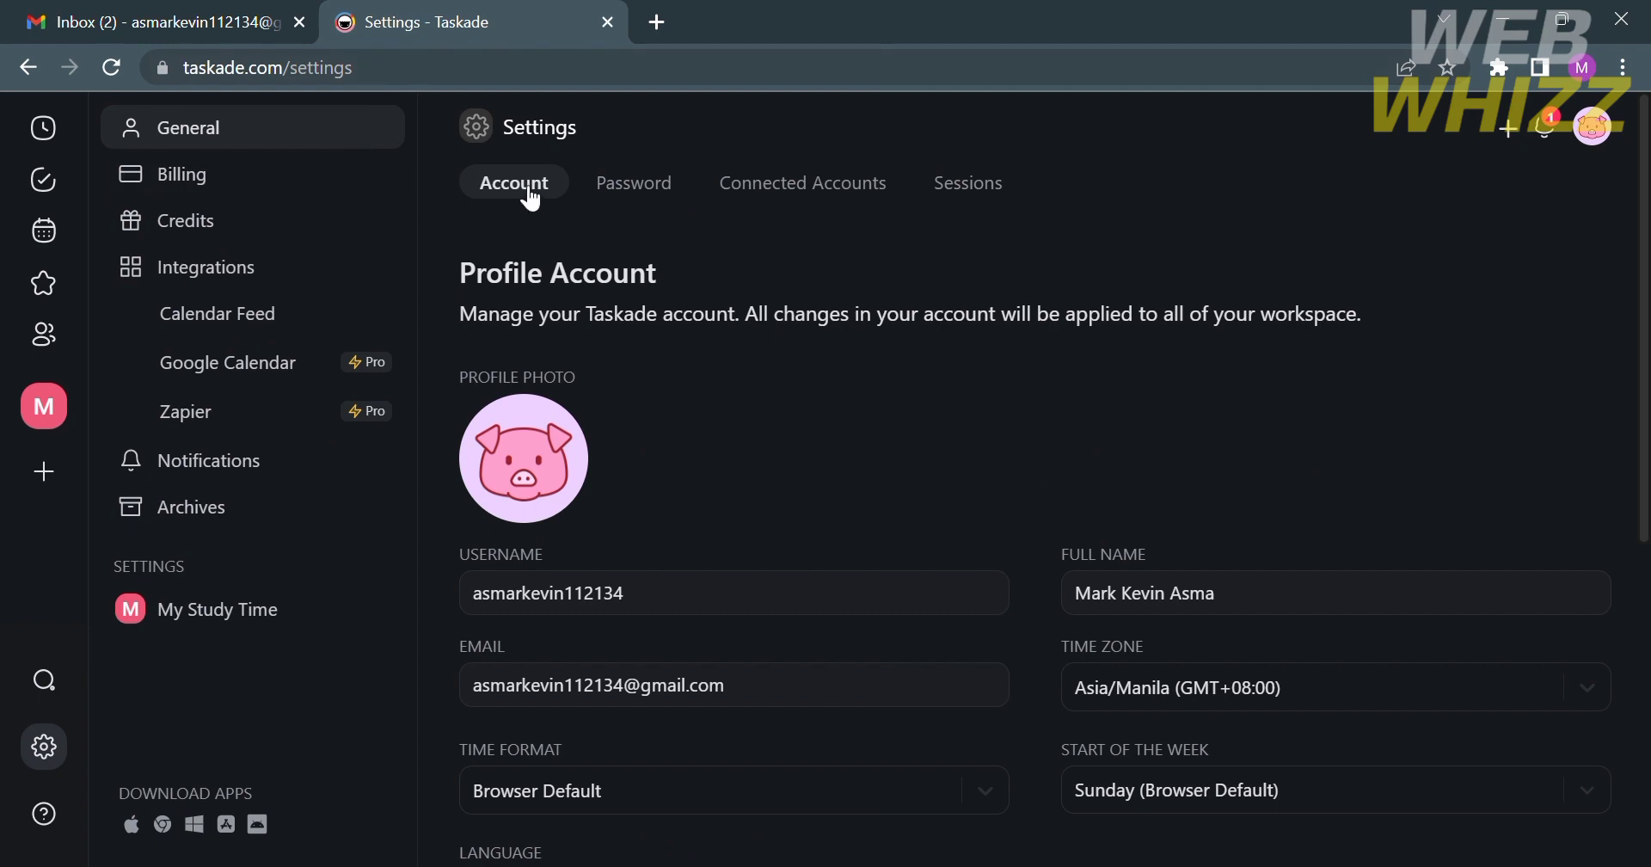
scroll(607, 426, "down", 3)
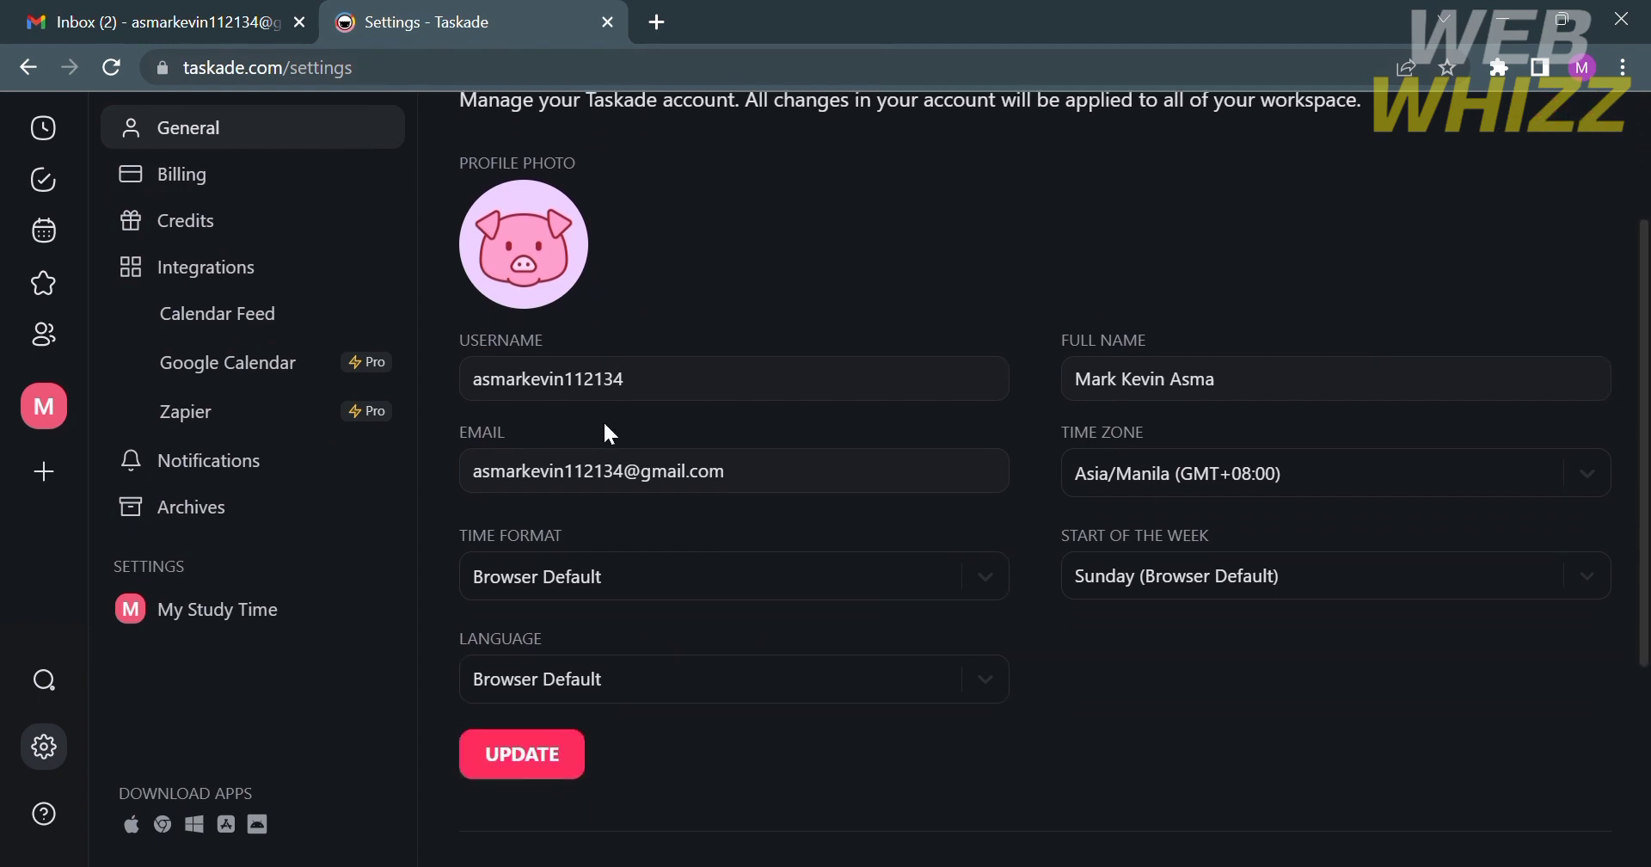
scroll(785, 526, "up", 3)
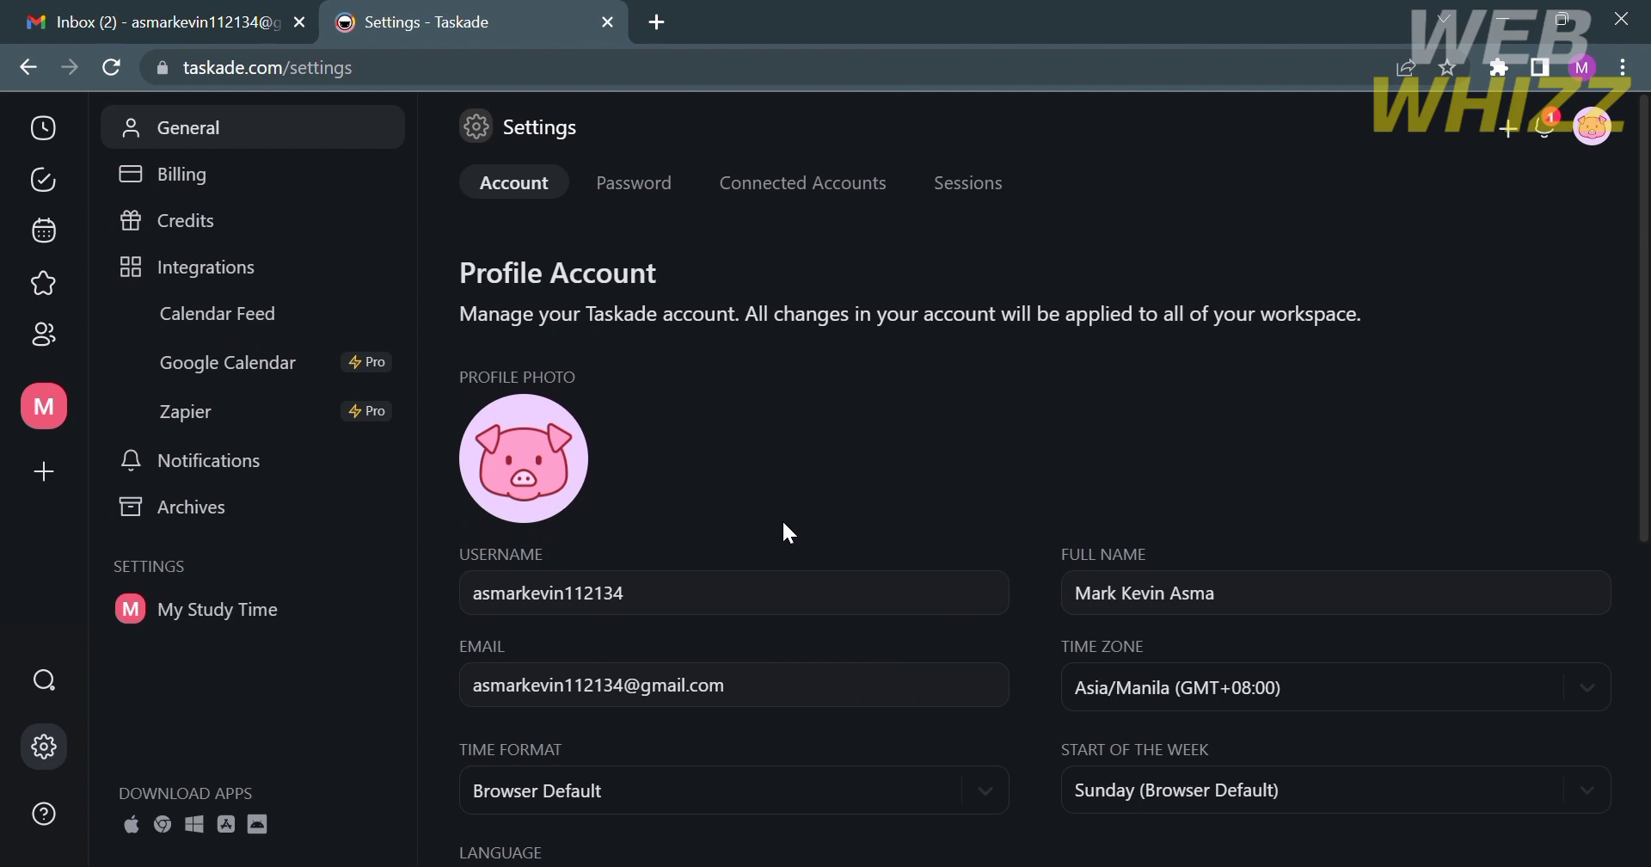
scroll(783, 524, "down", 2)
scroll(784, 524, "up", 2)
mouse_move(534, 464)
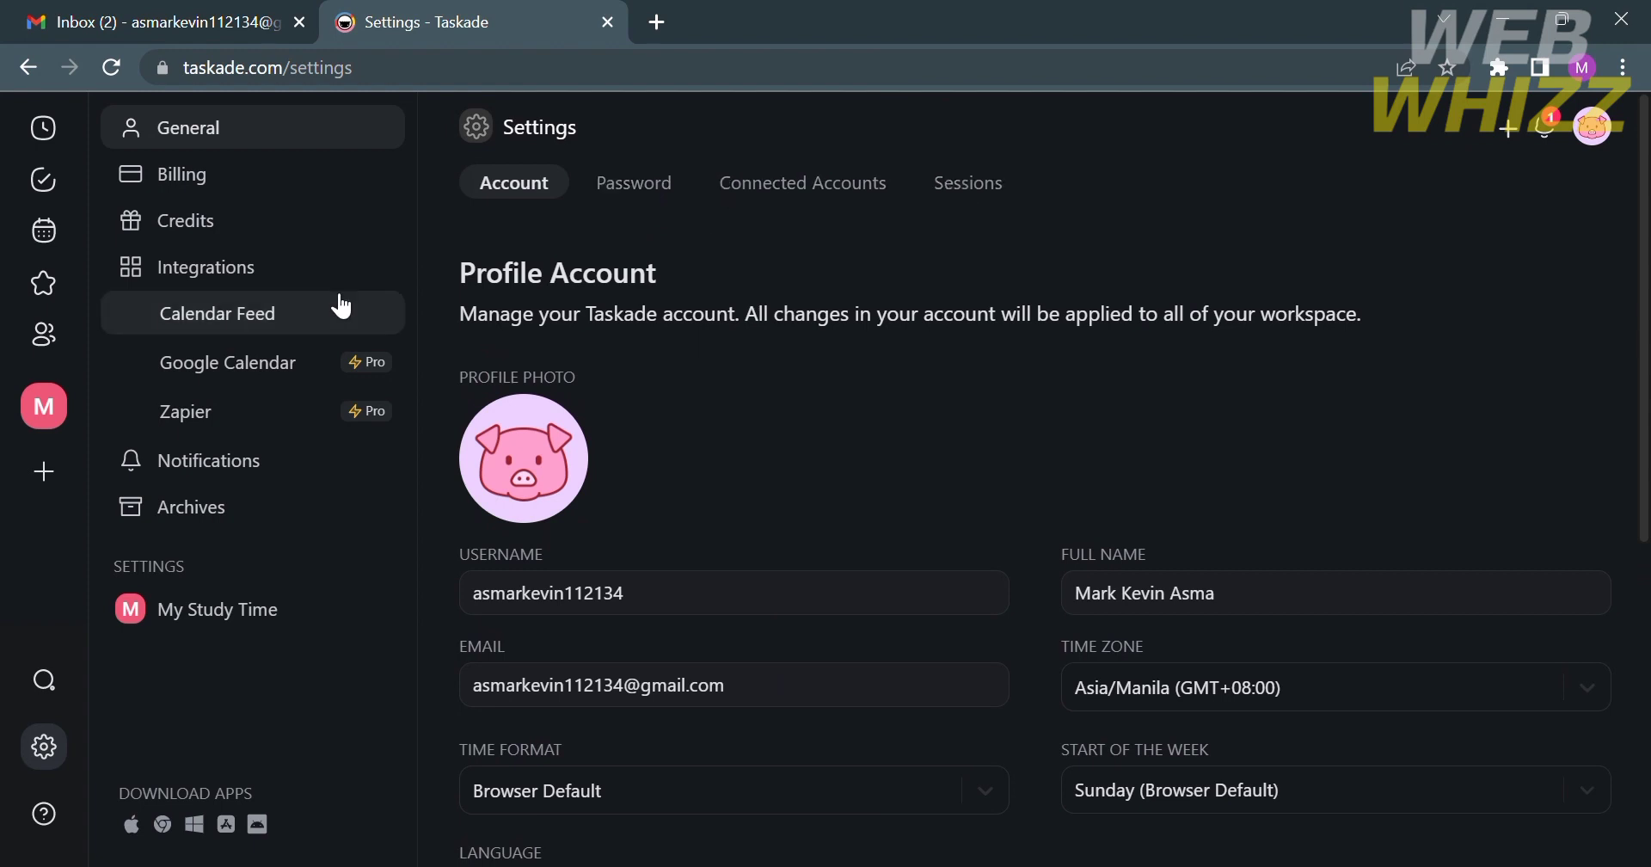
- View Billing, which shows My Study Time on the Free plan, then the Credits settings
left_click(251, 178)
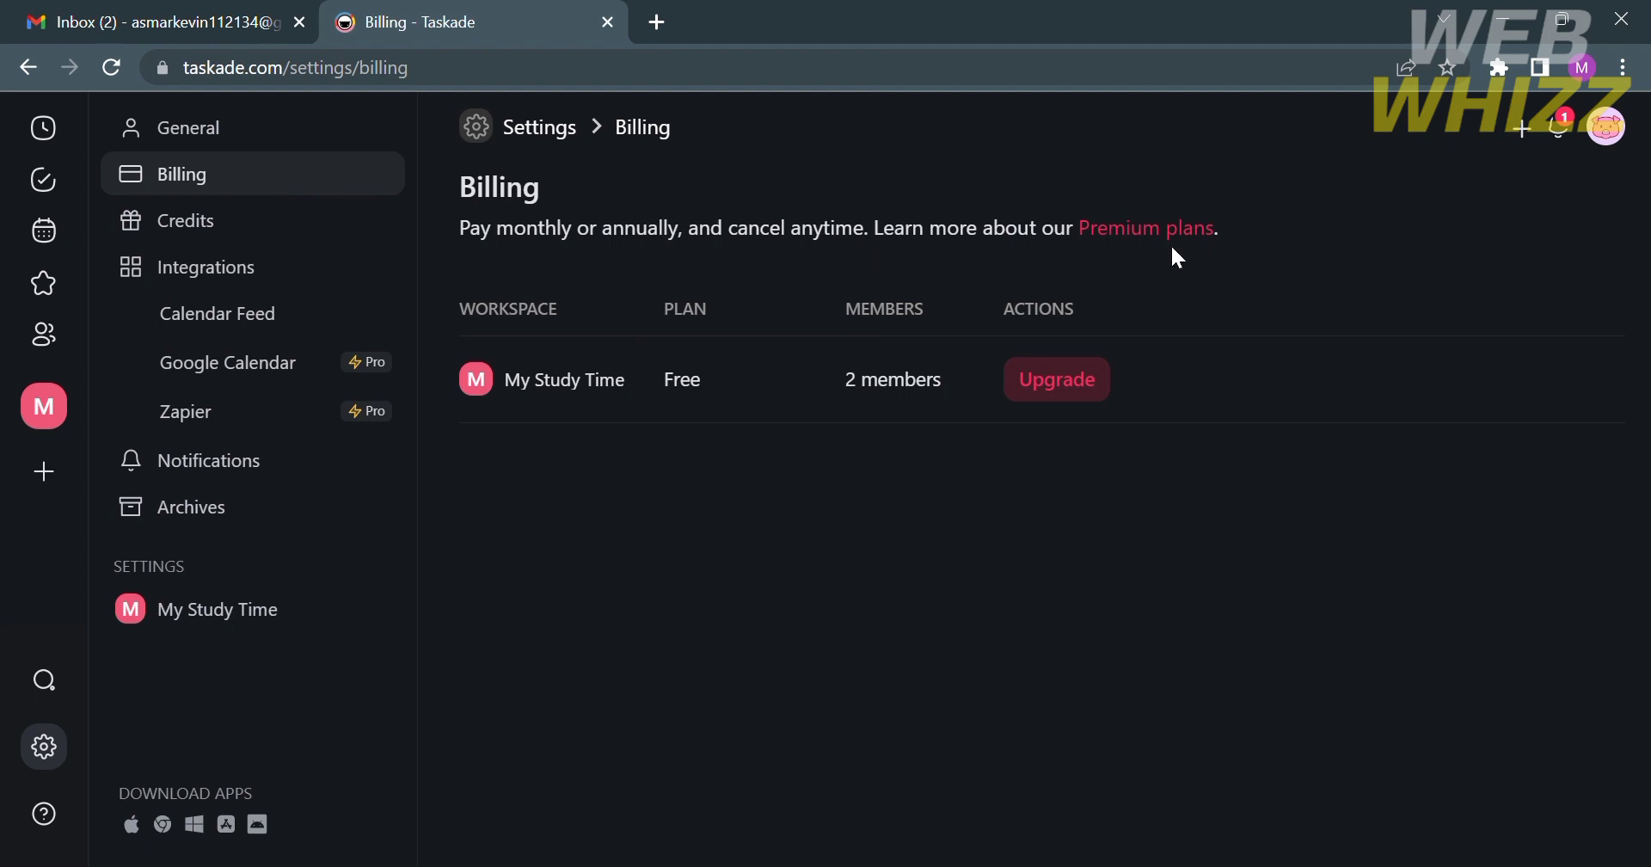
left_click(282, 231)
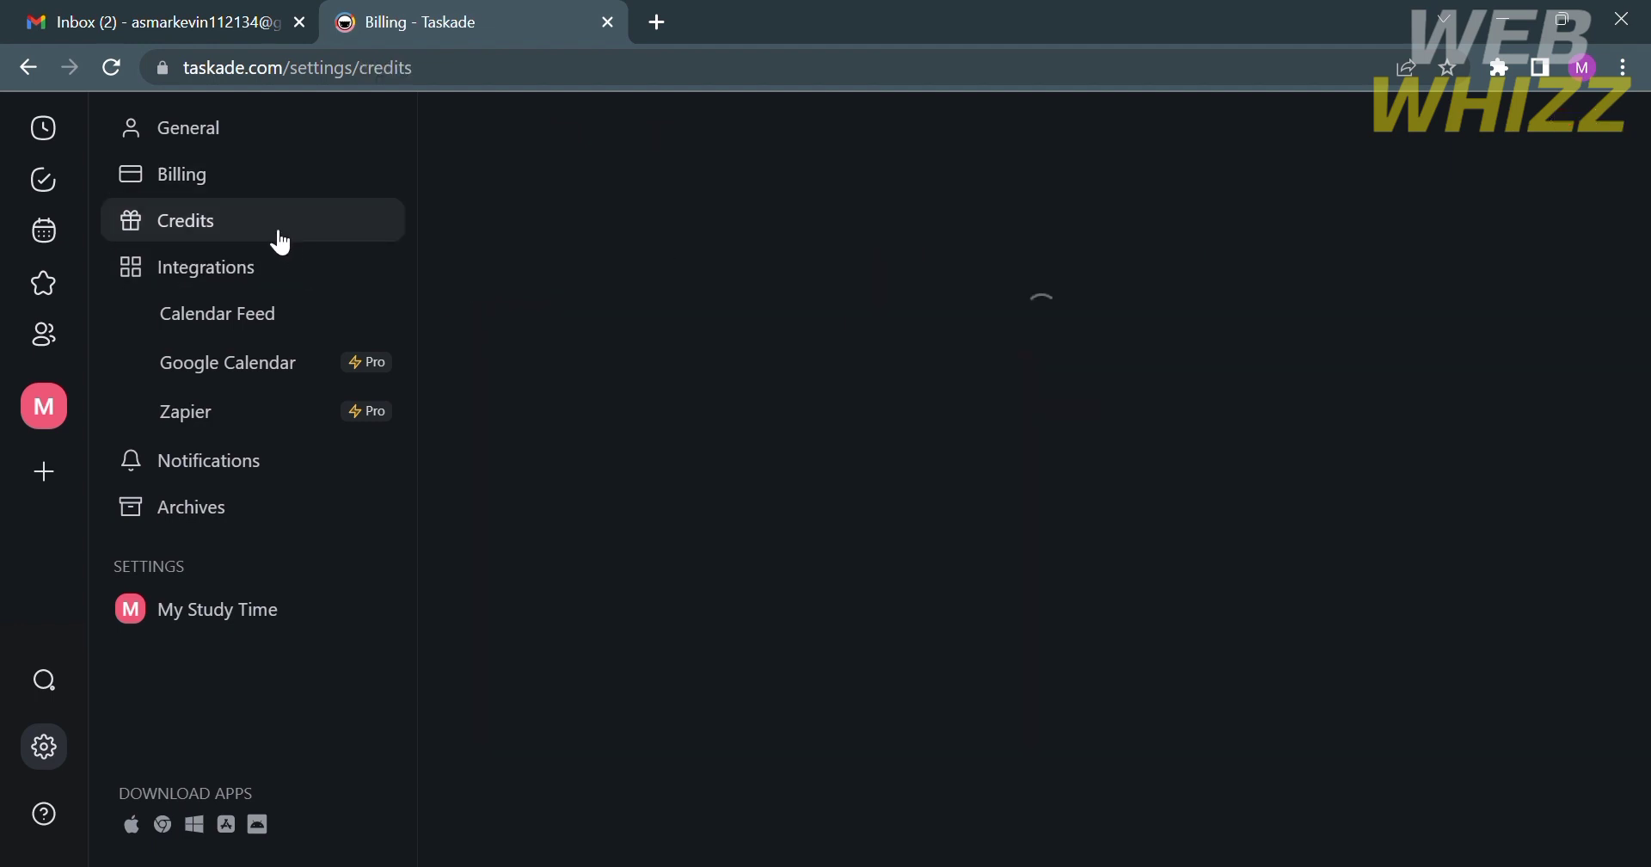